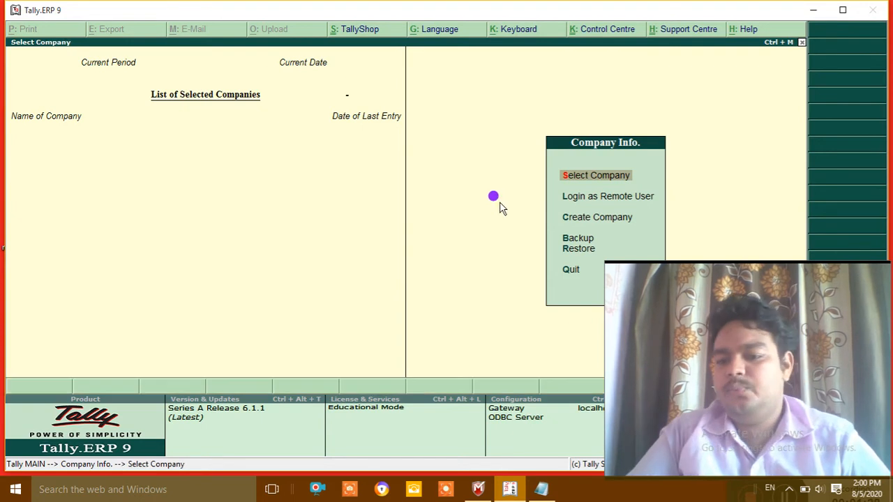
Step: Leave the existing company list and start creating a new company
key("Down")
key("Down")
key("Down")
key("Down")
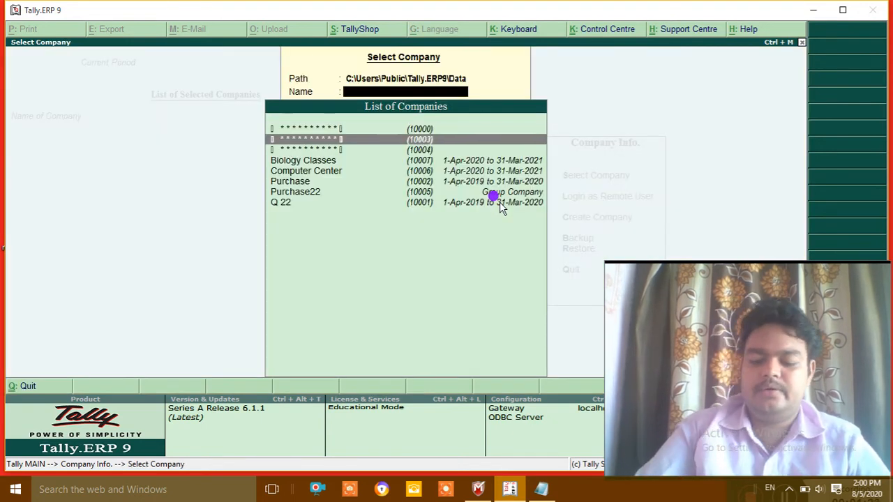
key("Down")
key("Down")
key("Down")
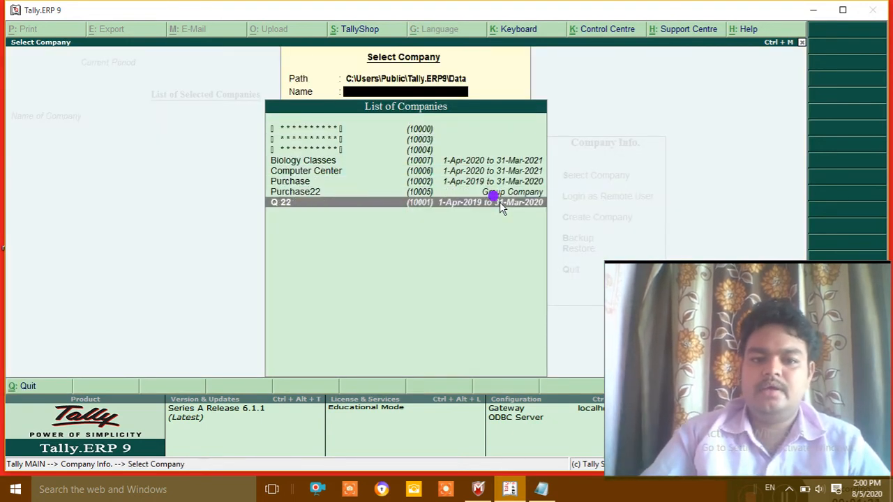
key("Escape")
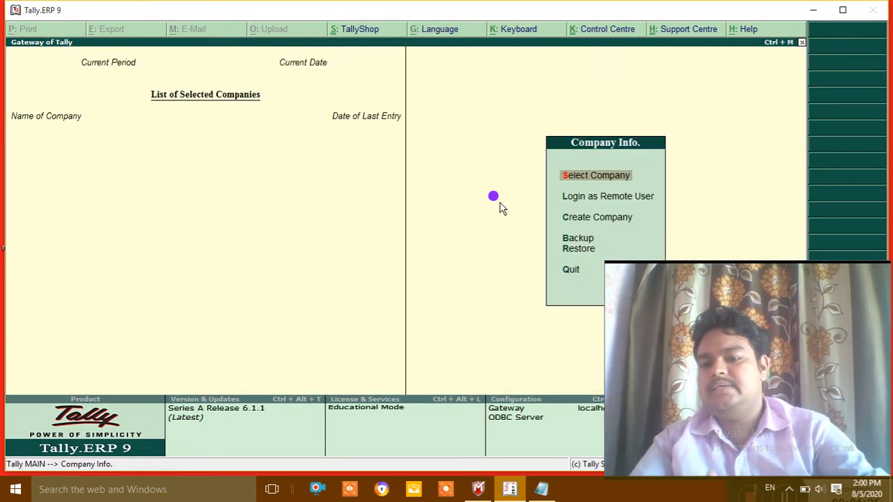
key("Down")
key("Down")
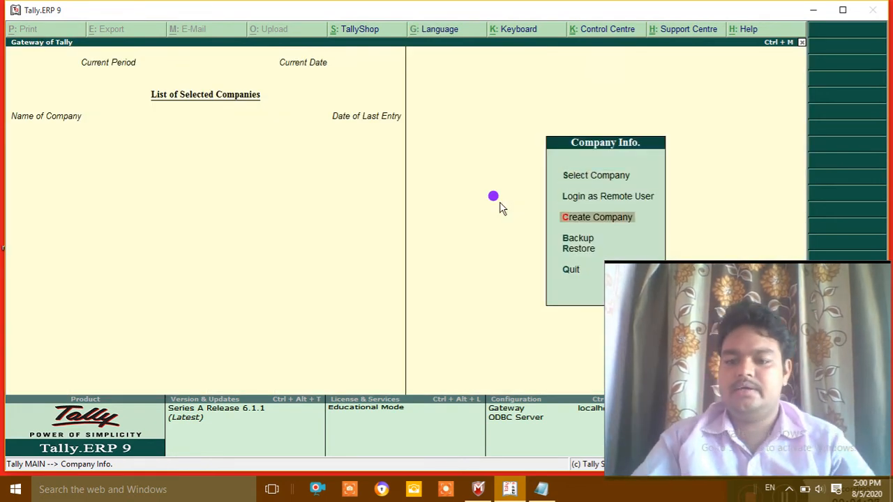
key("Return")
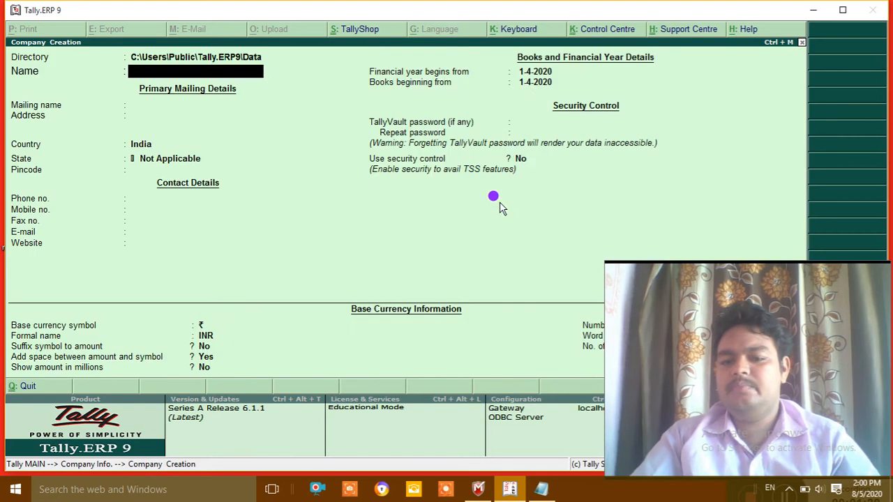
Step: Name the company LEDGER, set its state to Bihar and accept it
type("LEAS")
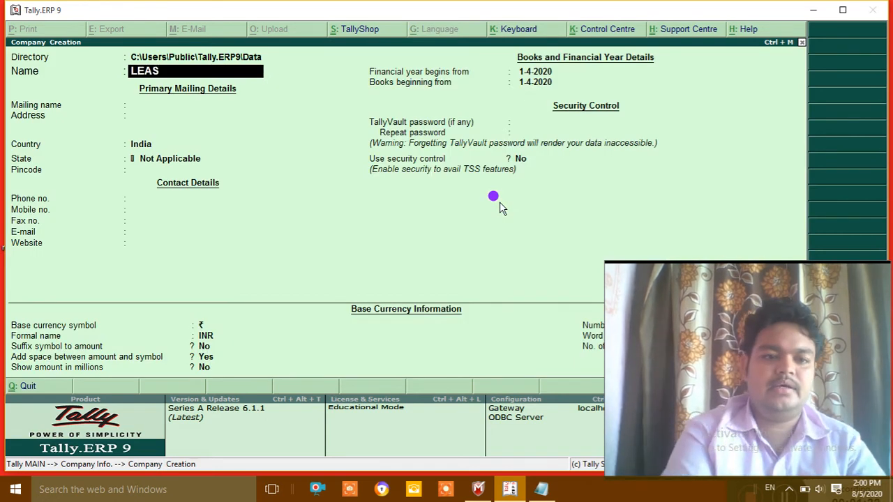
key("BackSpace")
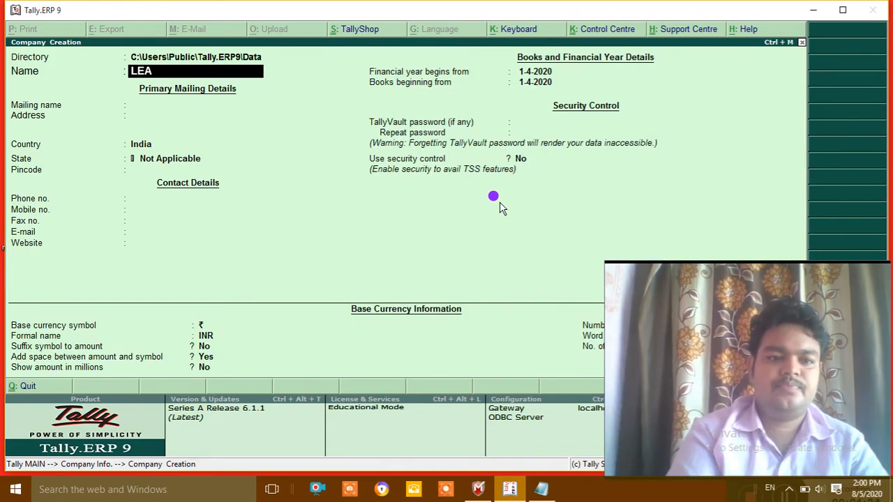
key("BackSpace")
type("DGER")
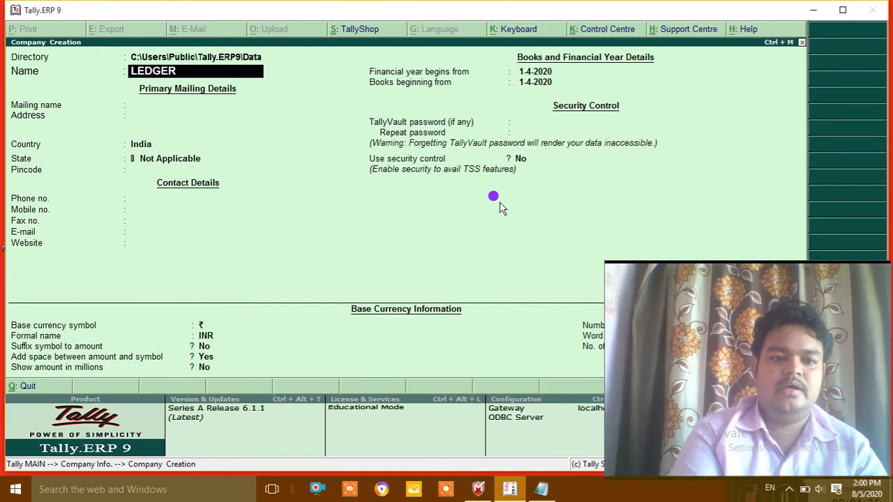
key("Return")
key("Return")
key("Return")
key("Return")
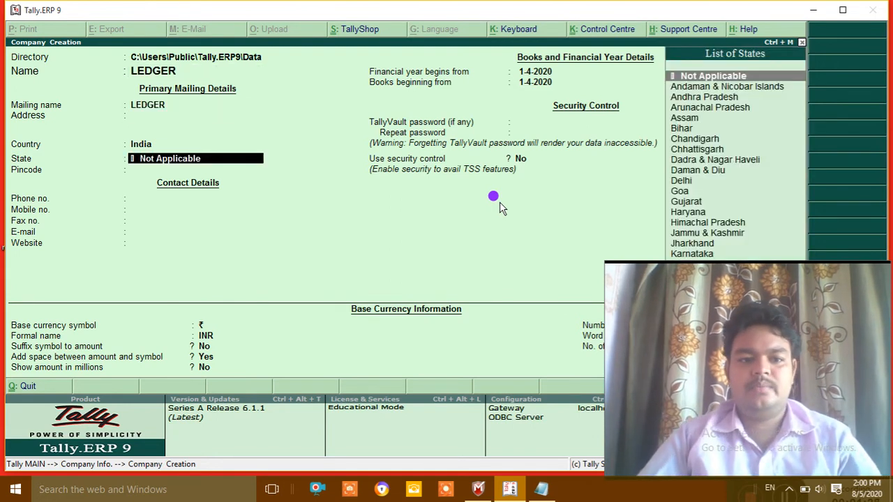
key("Down")
key("Down")
key("Down")
key("Down")
key("Down")
key("Return")
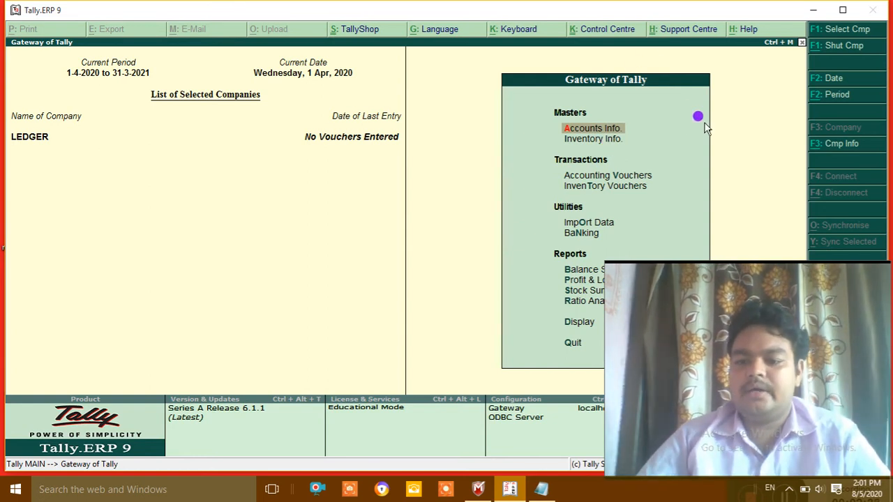
Step: Close the company info options and go to Accounts Info. on the Gateway of Tally
left_click(835, 145)
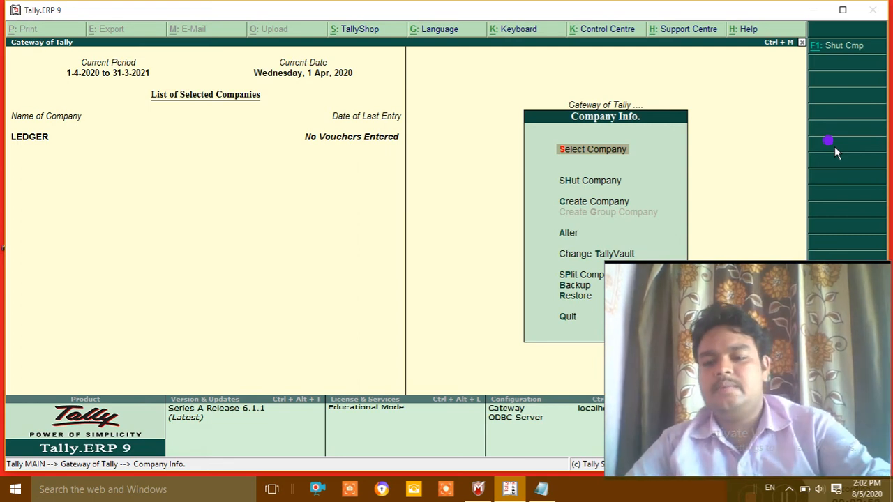
key("Escape")
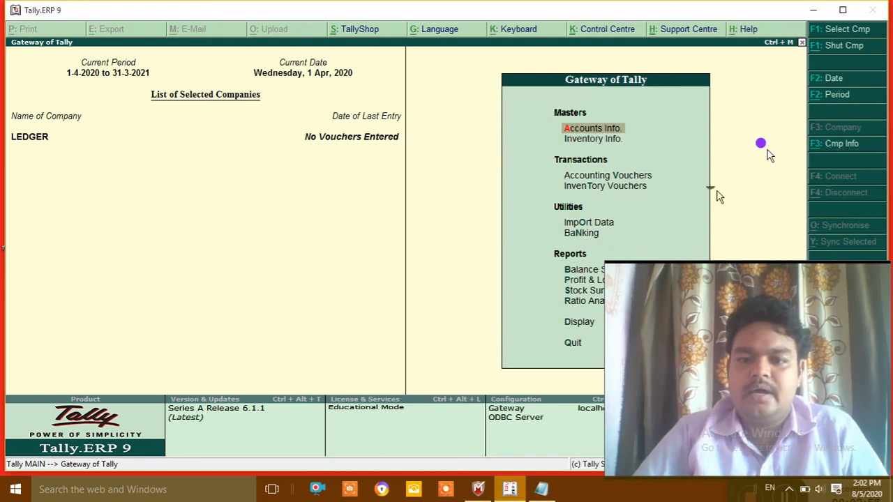
left_click(611, 127)
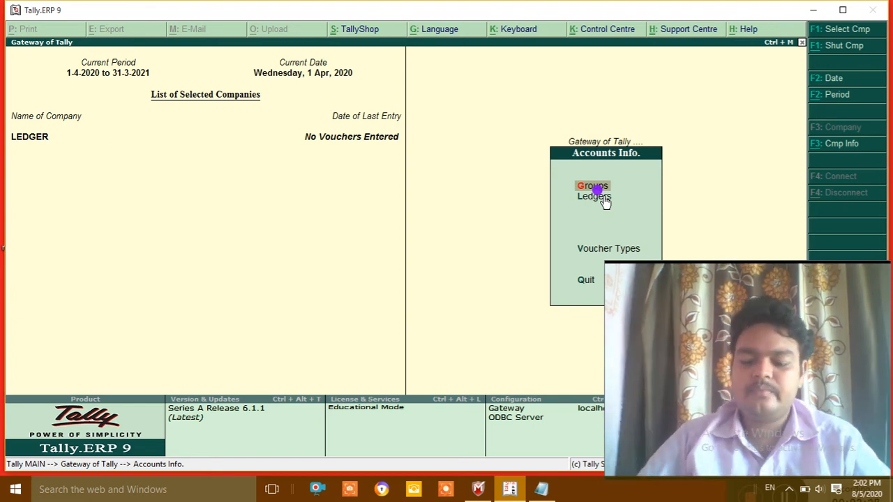
Step: Open Ledgers and choose Create under Single Ledger to bring up Ledger Creation
key("Down")
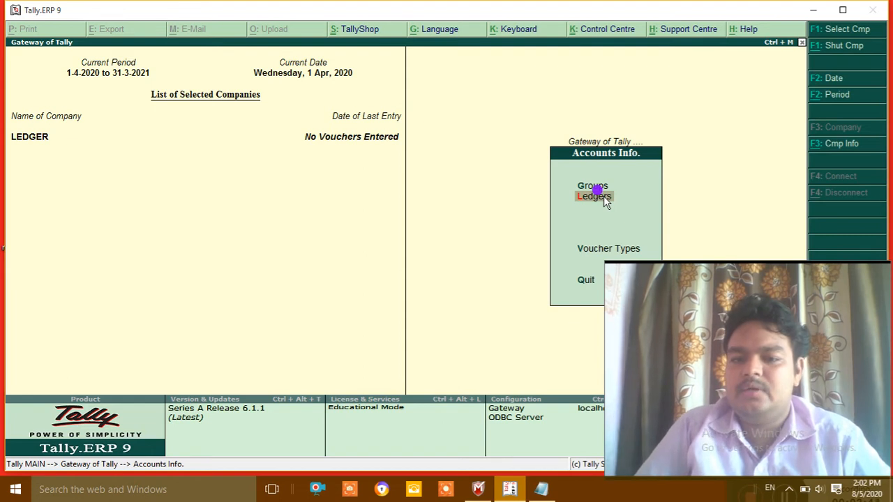
left_click(596, 199)
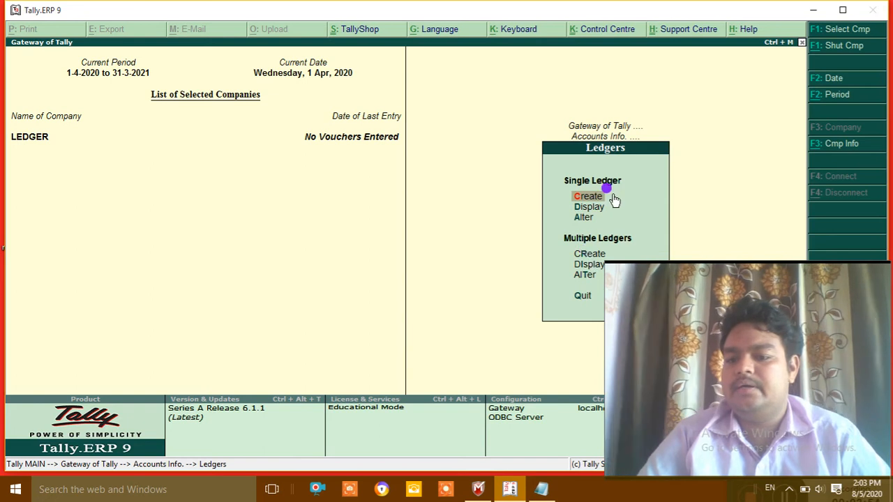
left_click(590, 194)
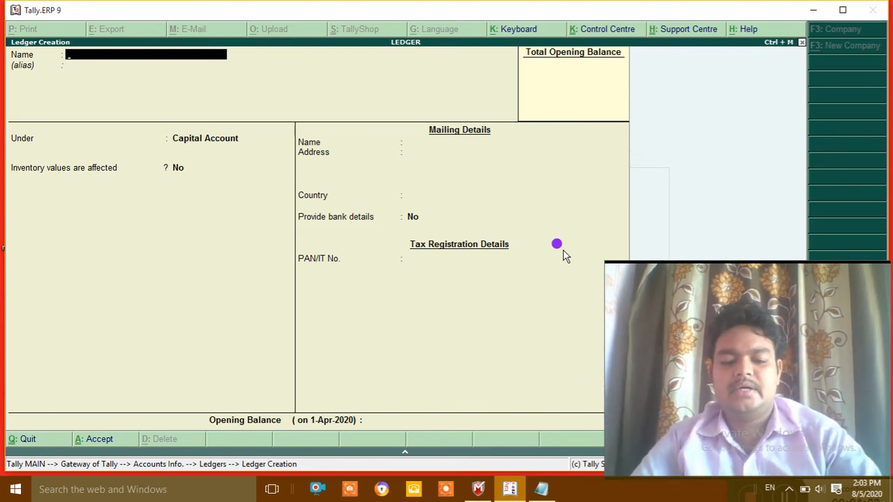
key("Escape")
key("y")
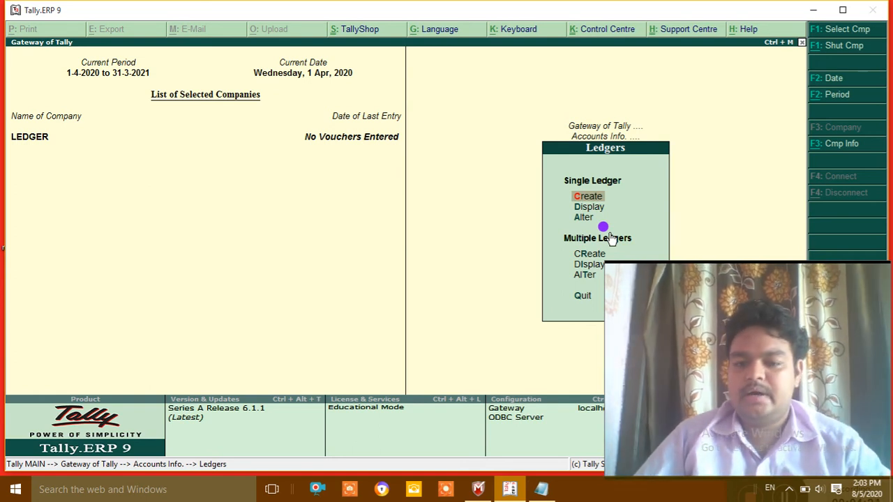
key("Return")
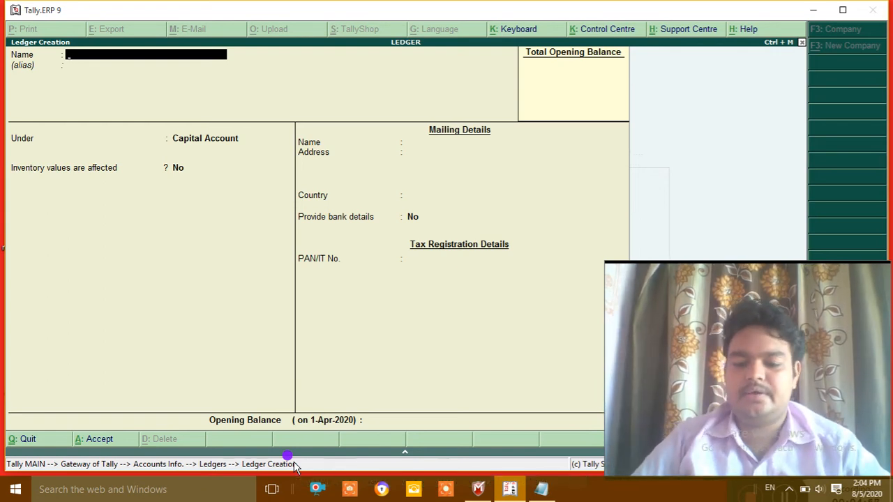
left_click(541, 489)
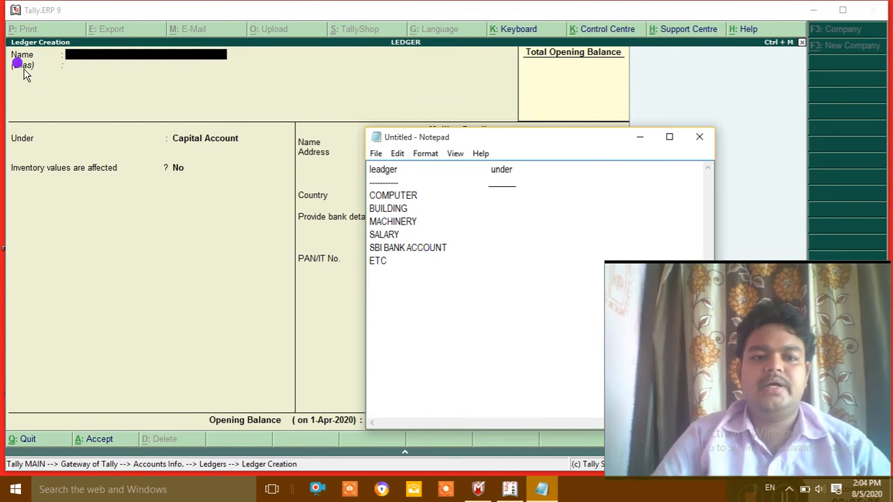
left_click(73, 56)
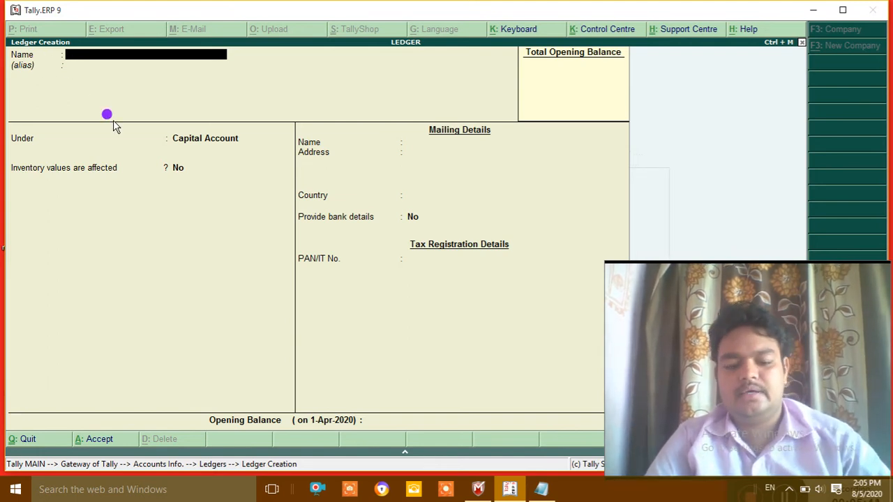
key("Escape")
Step: Return to the Gateway, reopen Accounts Info > Ledgers and view the ledger display list
key("y")
key("Escape")
key("Escape")
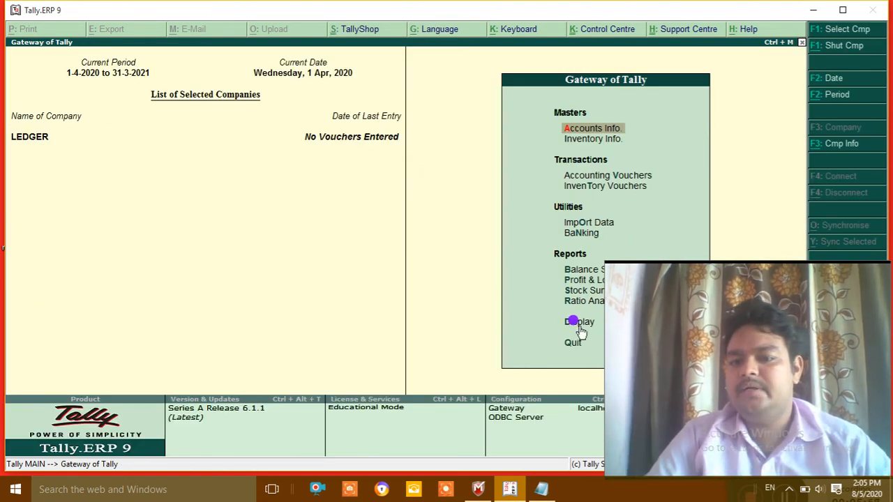
key("Return")
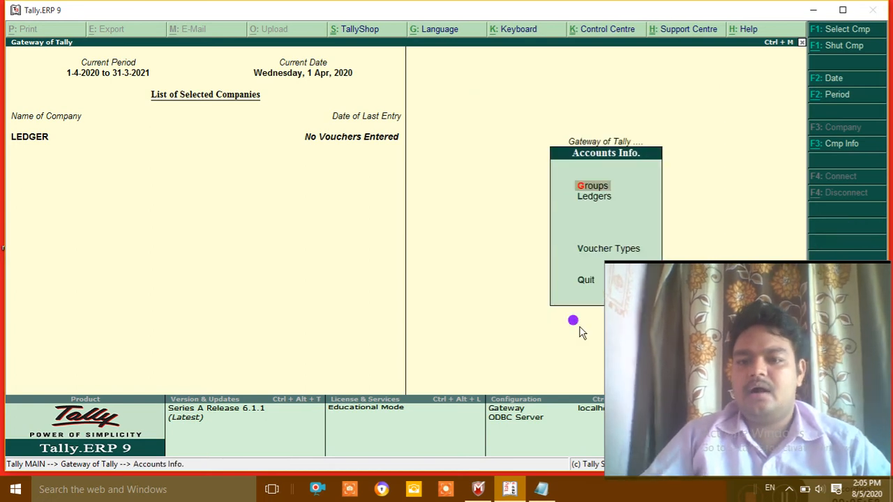
key("Down")
key("Return")
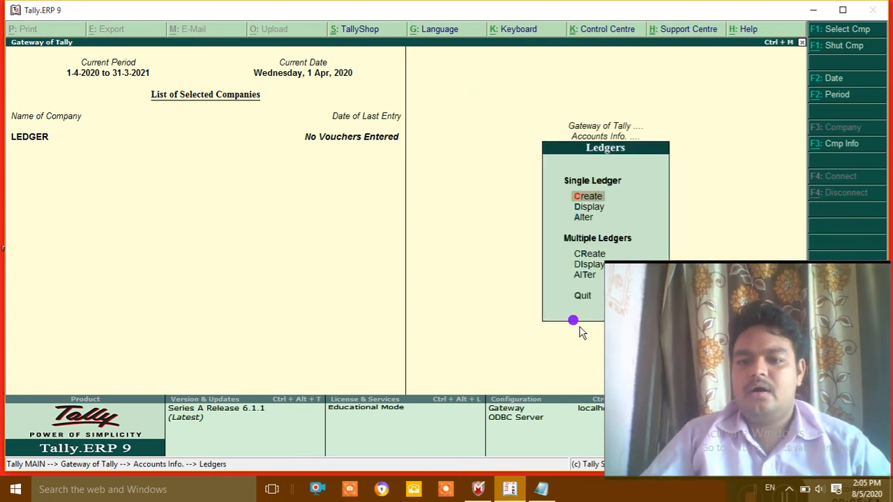
key("Down")
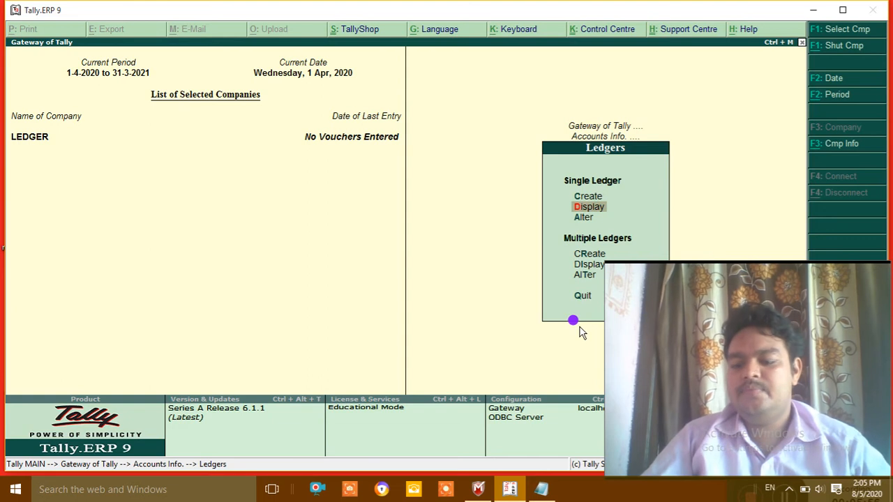
key("Return")
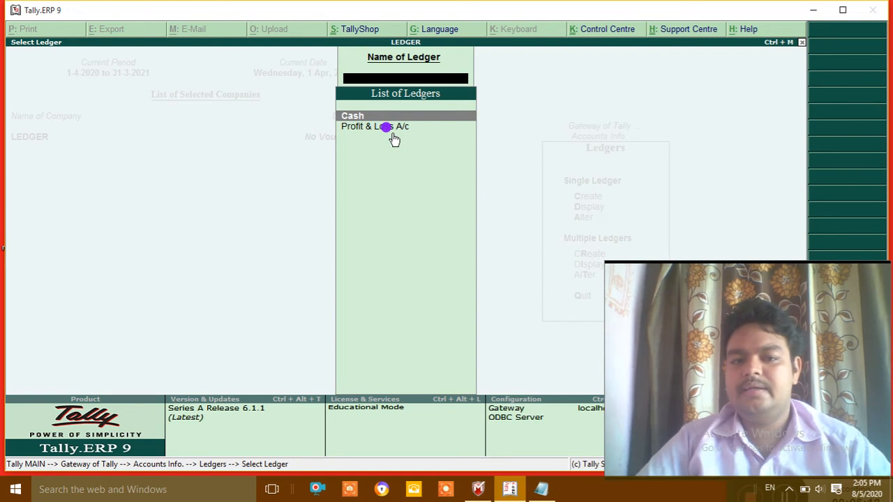
Step: Close the ledger list and open the Single Ledger Create form
key("Escape")
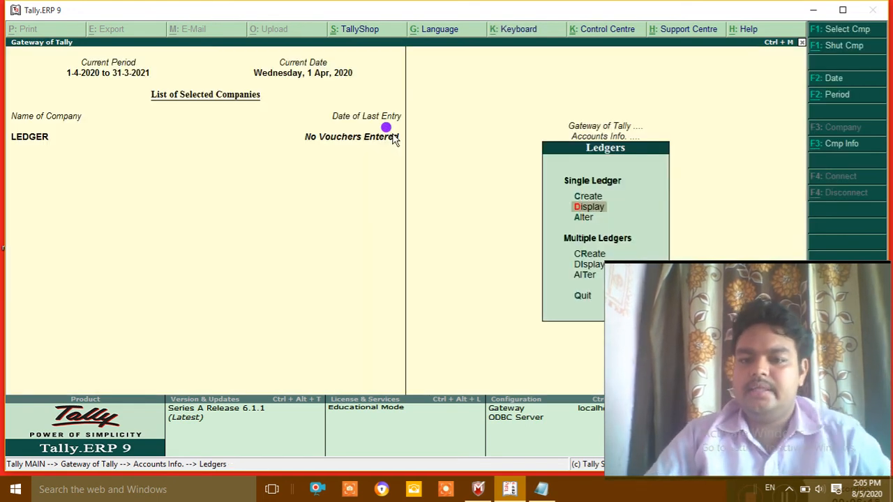
key("Up")
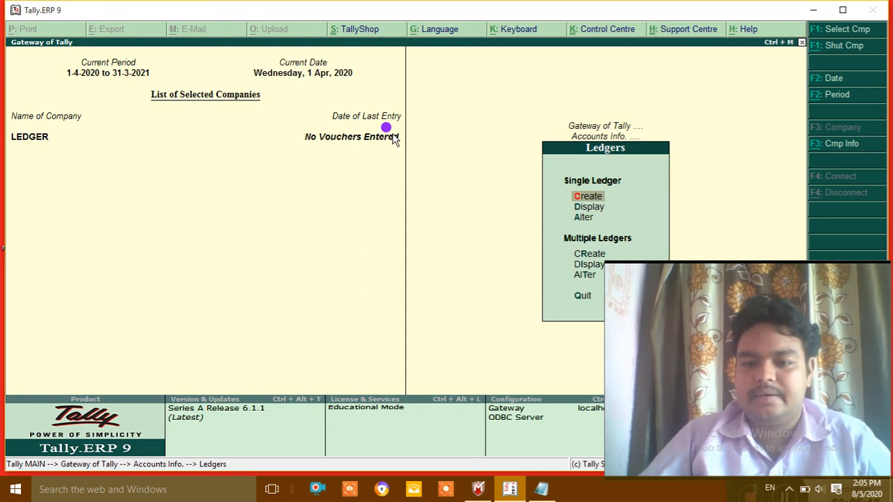
key("Down")
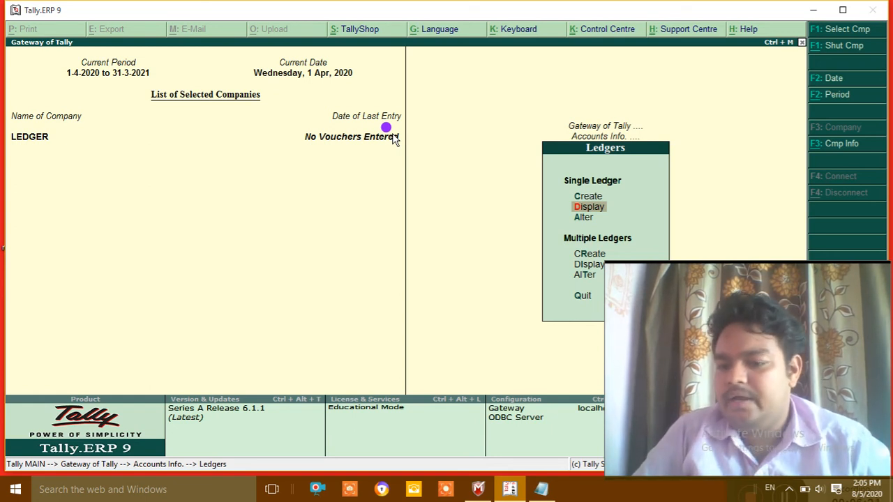
key("Down")
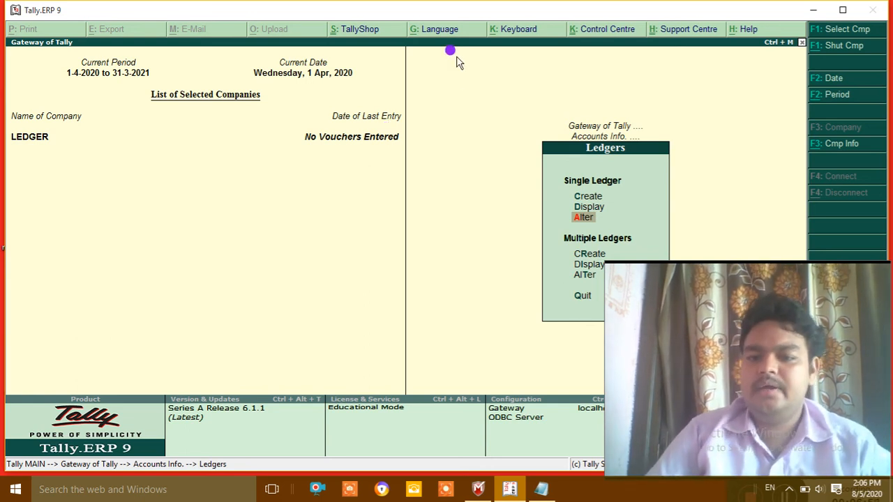
left_click(588, 196)
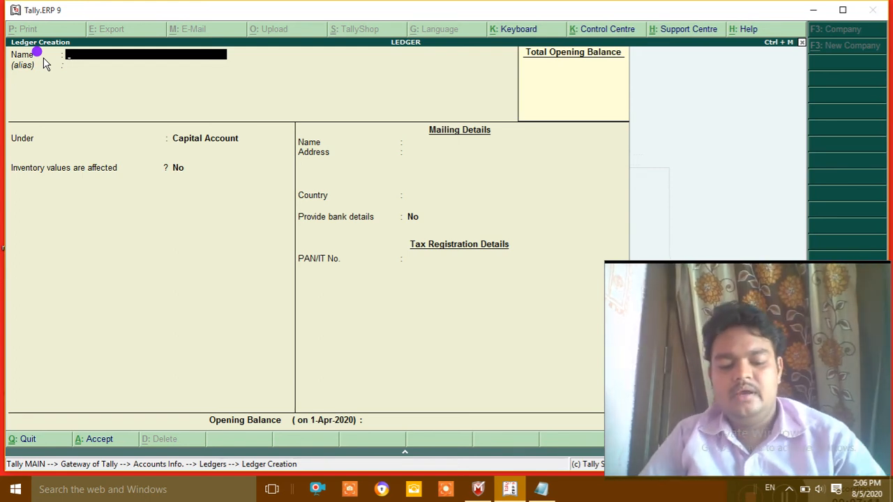
Step: Enter ledger name COMPUTER with alias DELL and move to the Under field
type("CO")
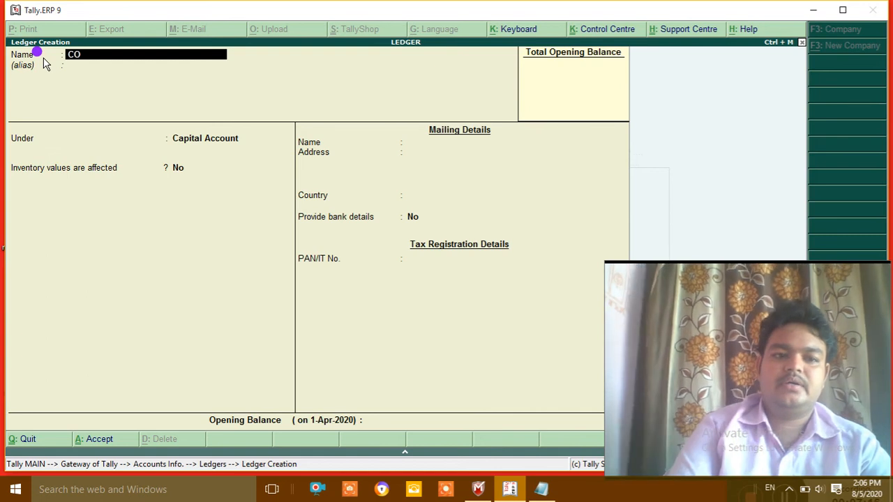
type("MPUTER")
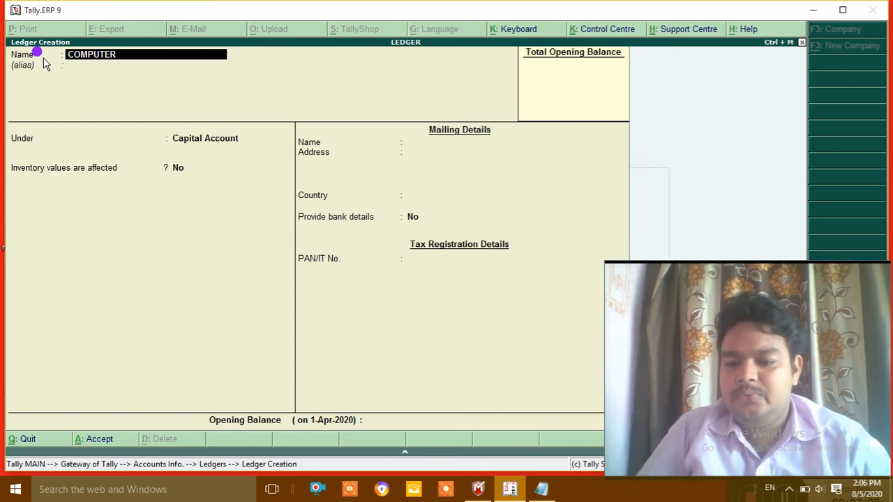
key("Return")
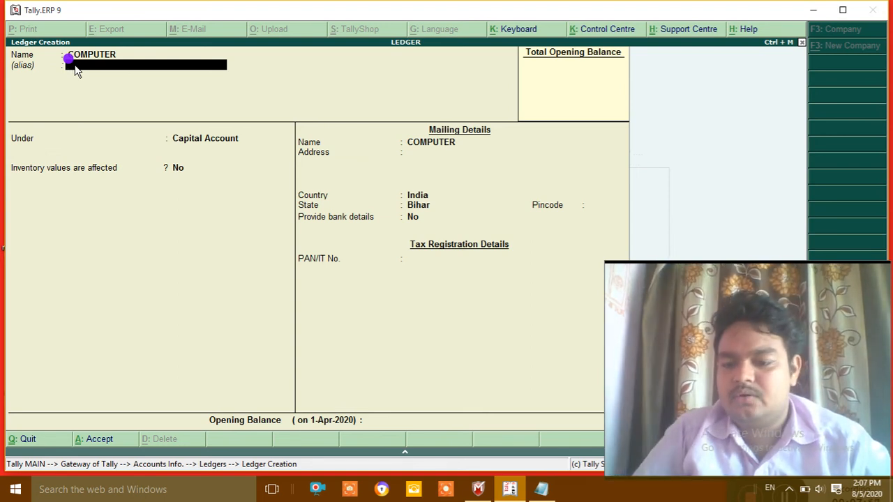
type("DE")
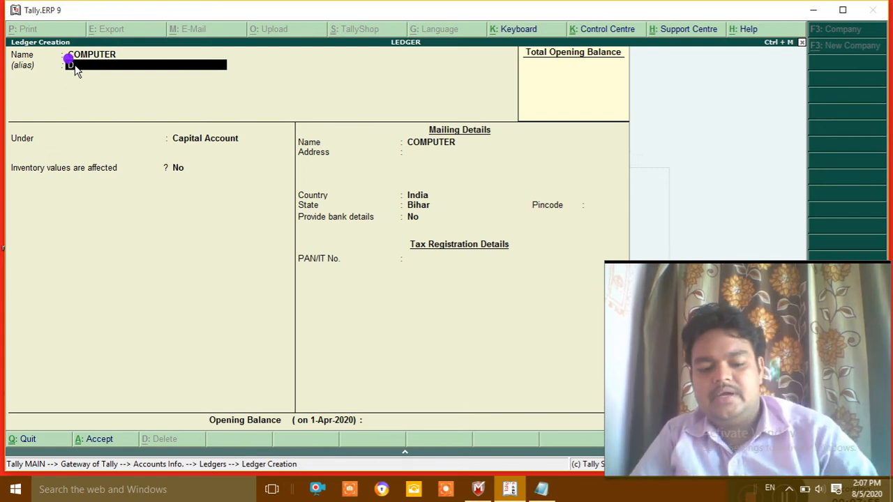
type("LL")
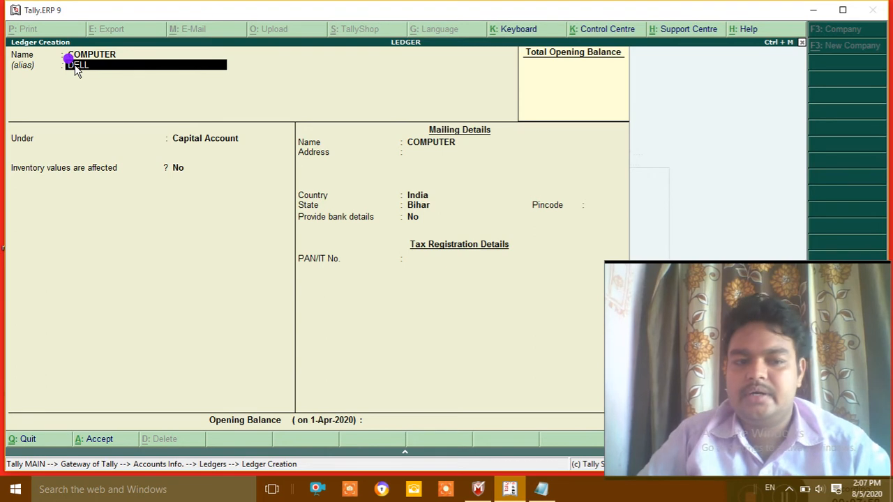
key("Return")
key("Return")
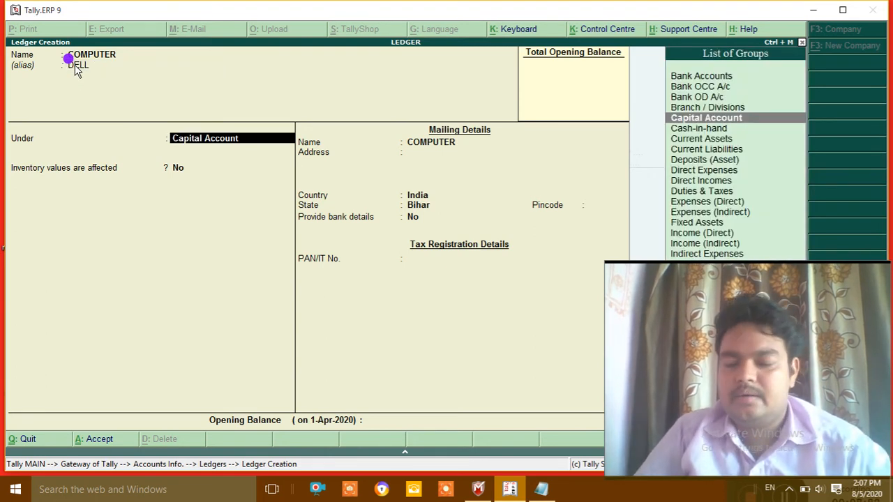
key("BackSpace")
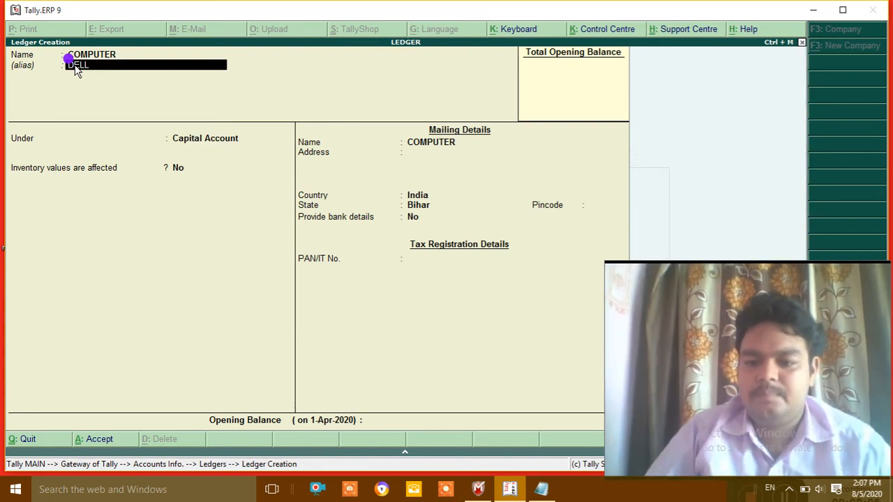
key("Return")
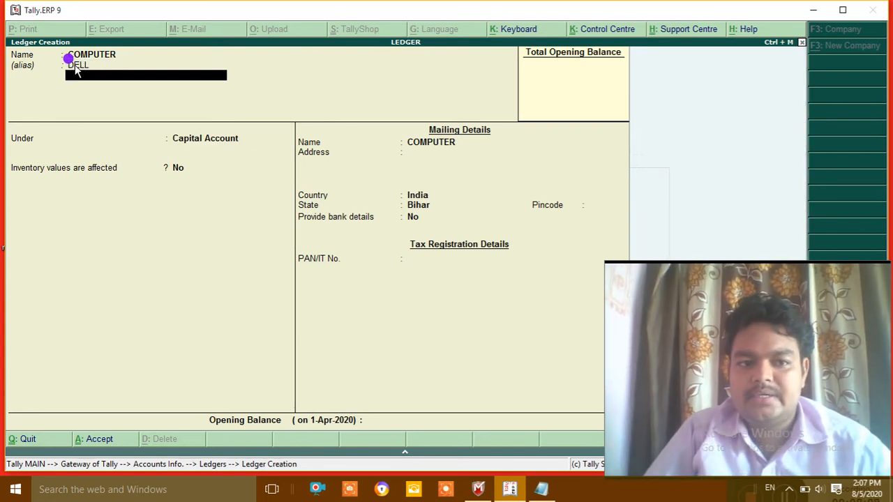
key("Return")
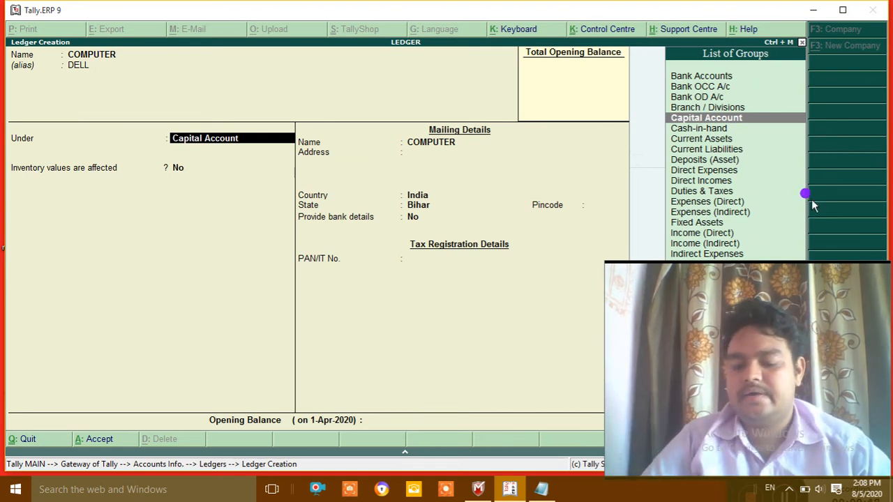
Step: Place COMPUTER under Fixed Assets, keep the remaining details as defaults, and reach the accept prompt
left_click(706, 223)
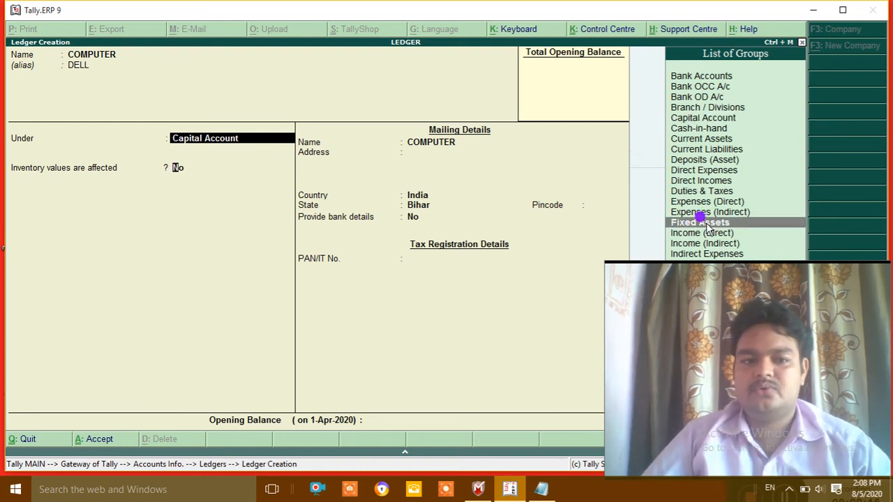
left_click(706, 223)
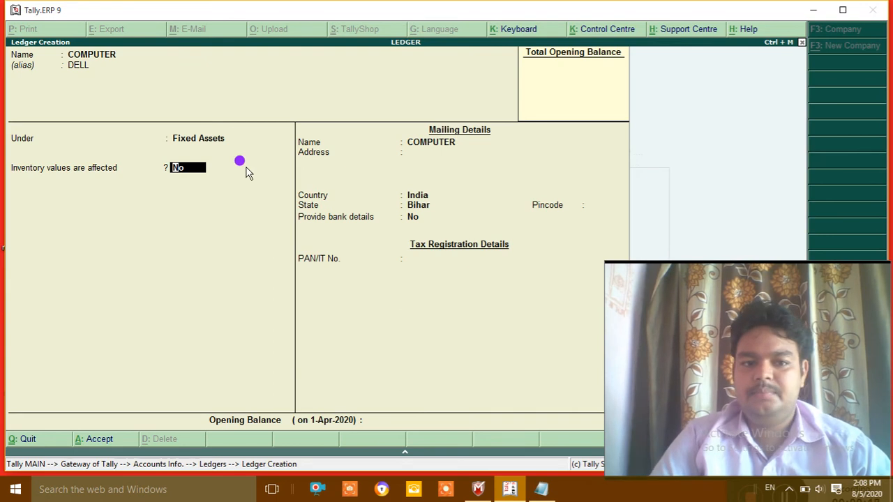
key("Return")
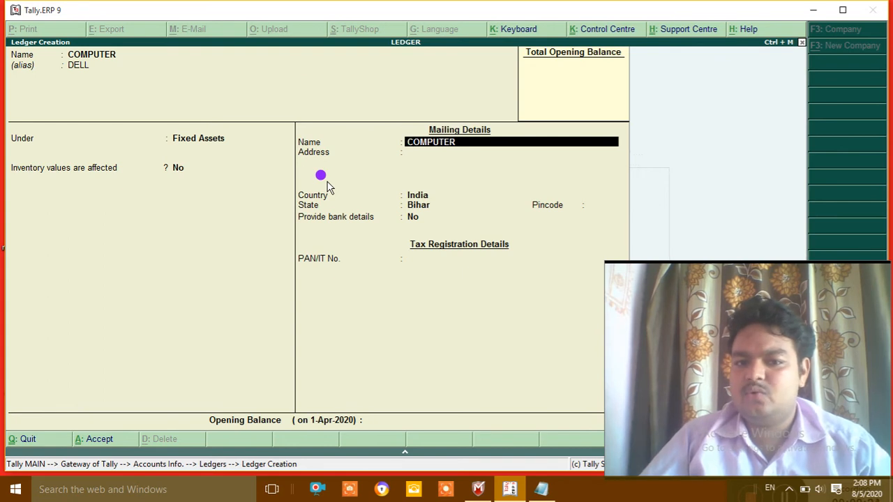
key("Return")
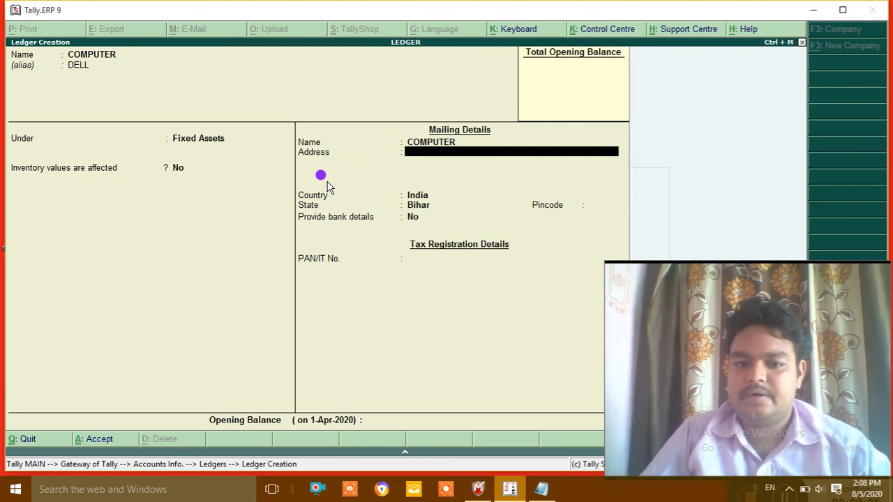
key("Return")
key("Return")
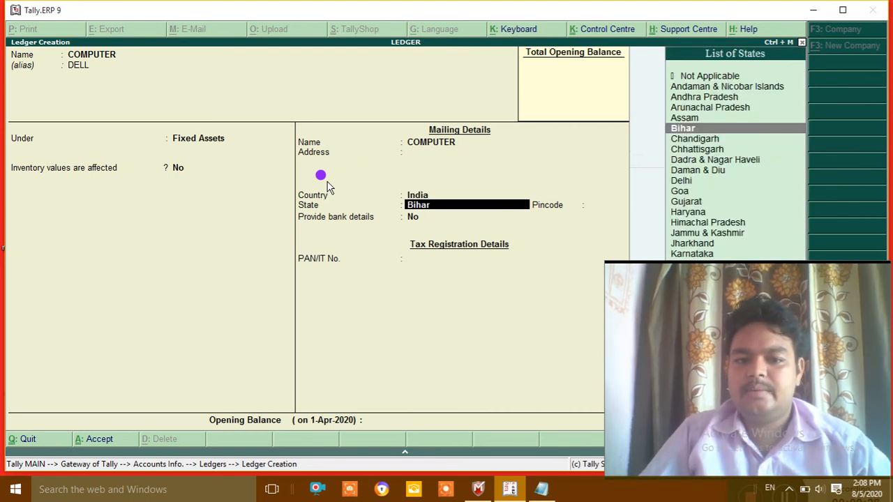
key("Return")
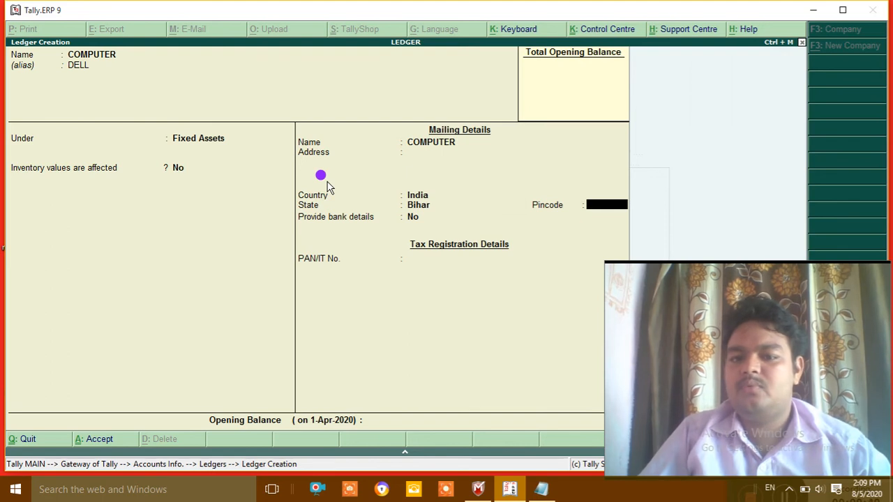
key("Return")
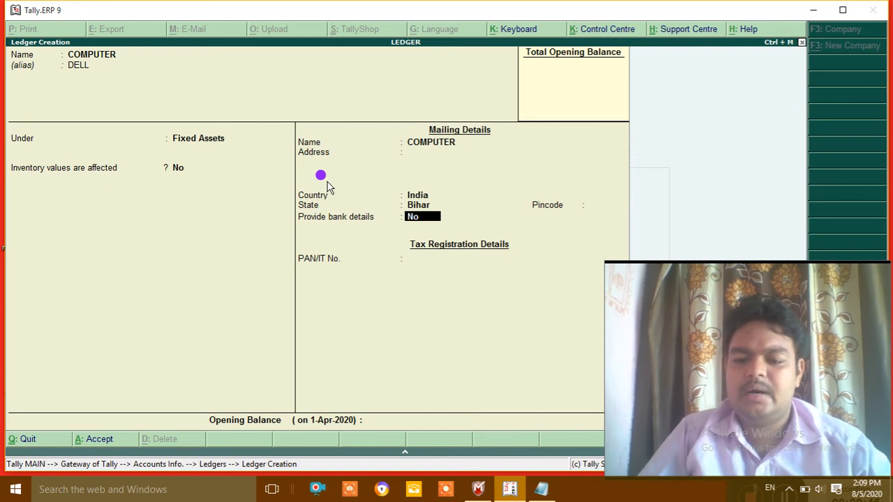
key("Return")
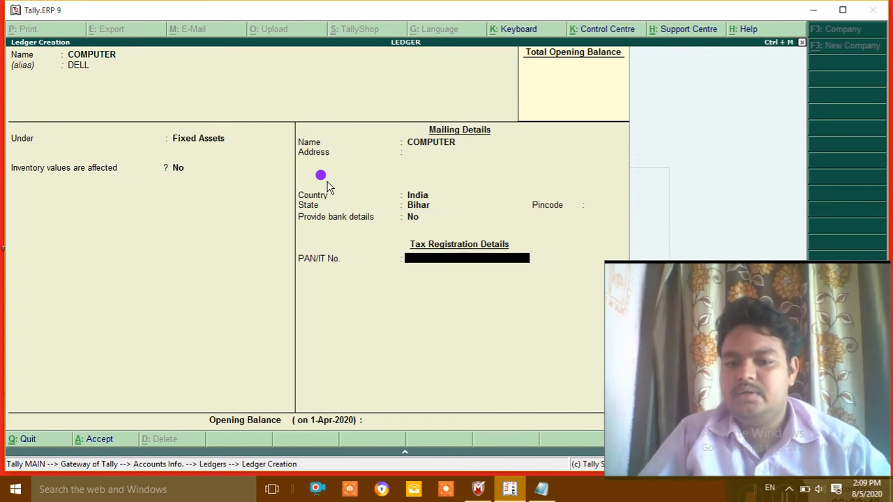
key("Return")
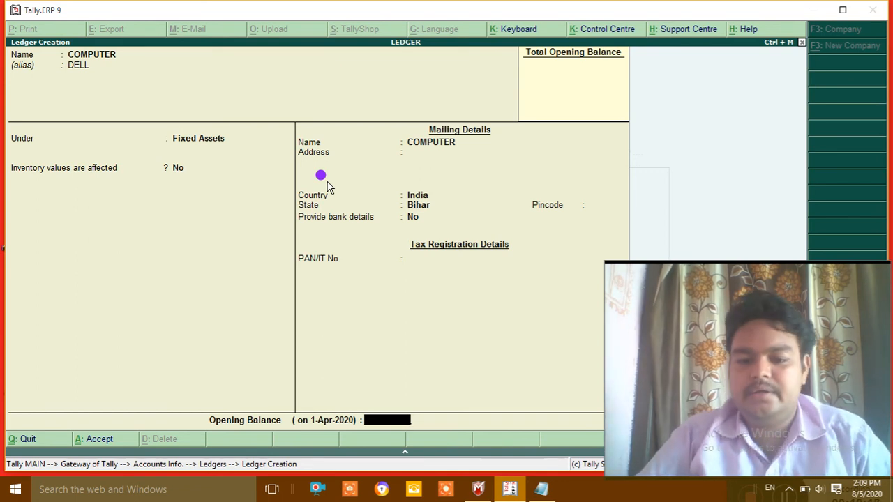
key("Return")
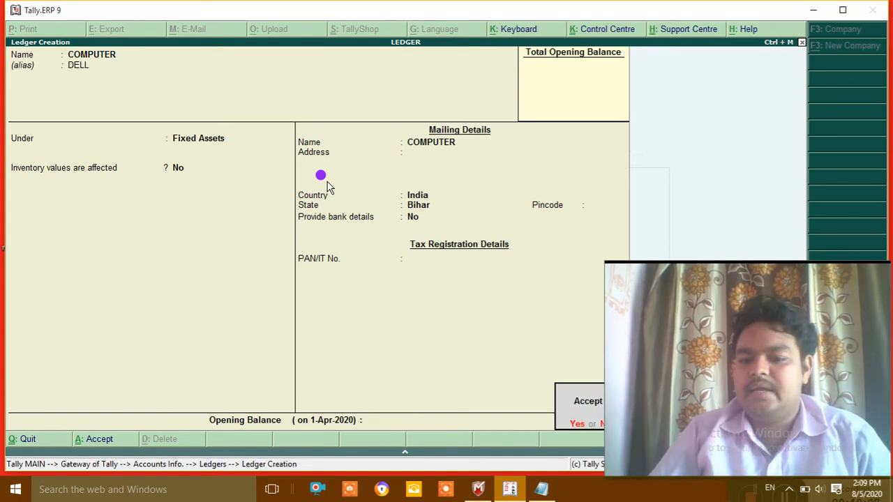
Step: Save the COMPUTER ledger and start a new ledger named SALARY, skipping the alias
key("Return")
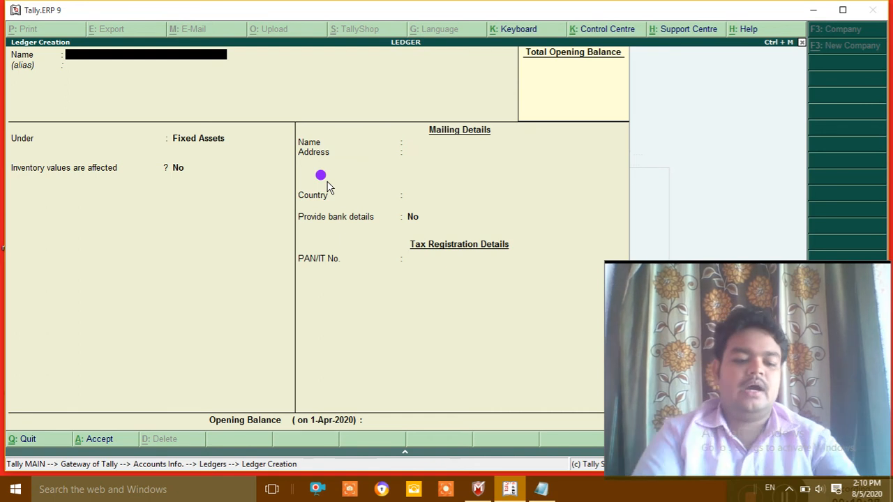
type("SALA")
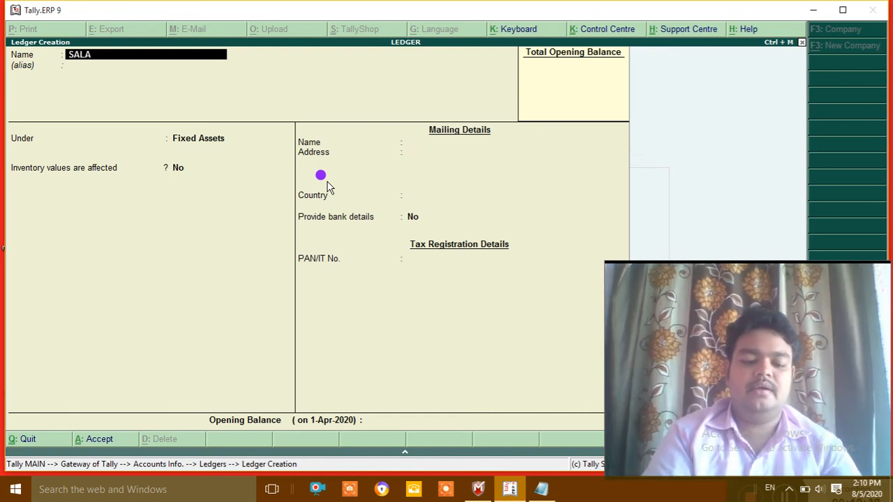
type("RY")
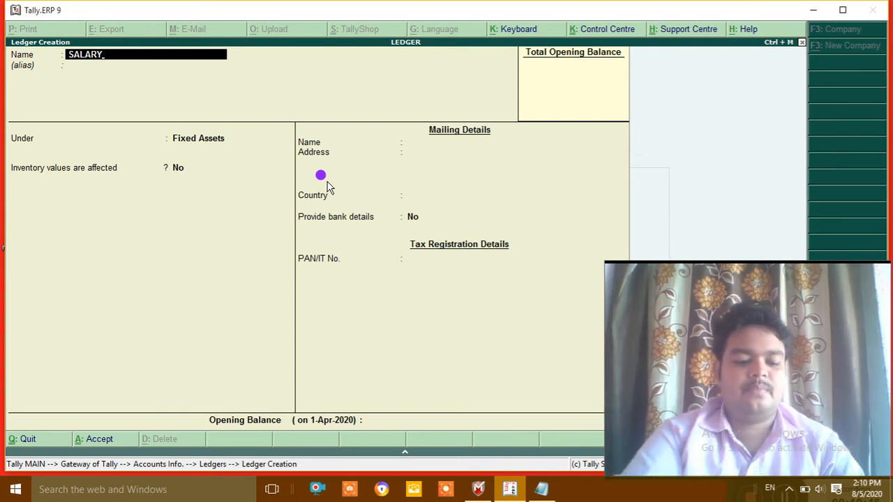
key("XF86AudioLowerVolume")
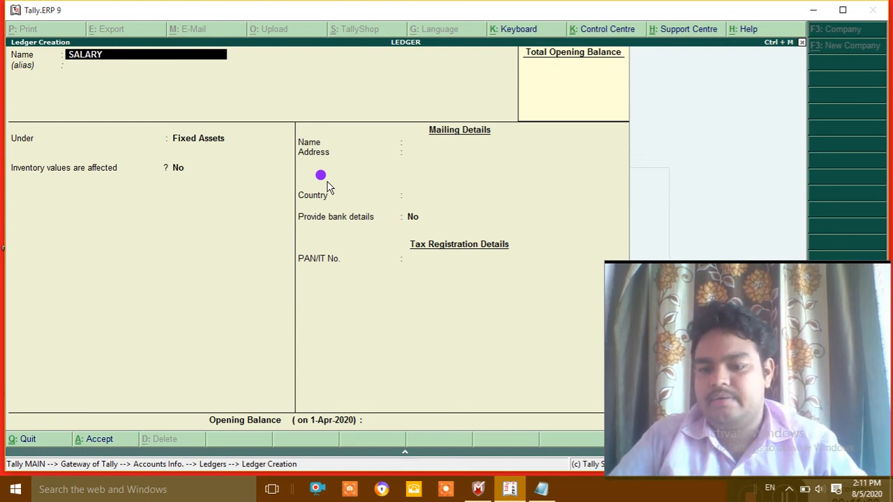
key("Return")
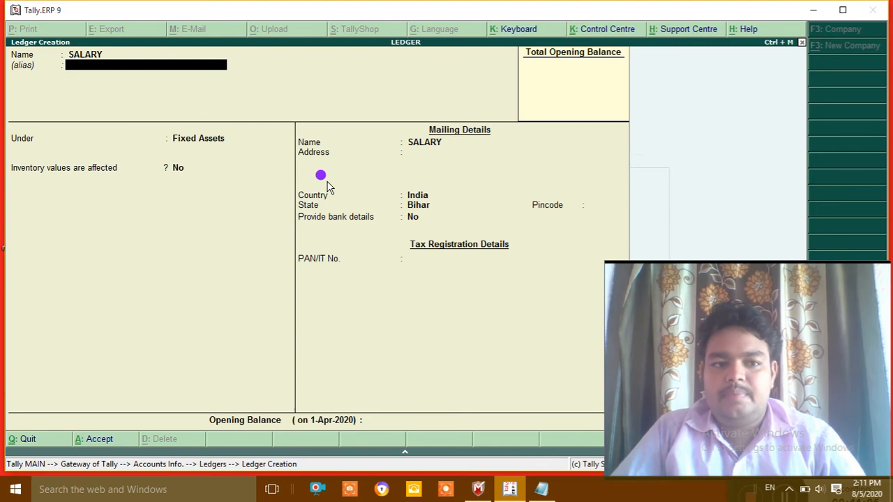
key("Return")
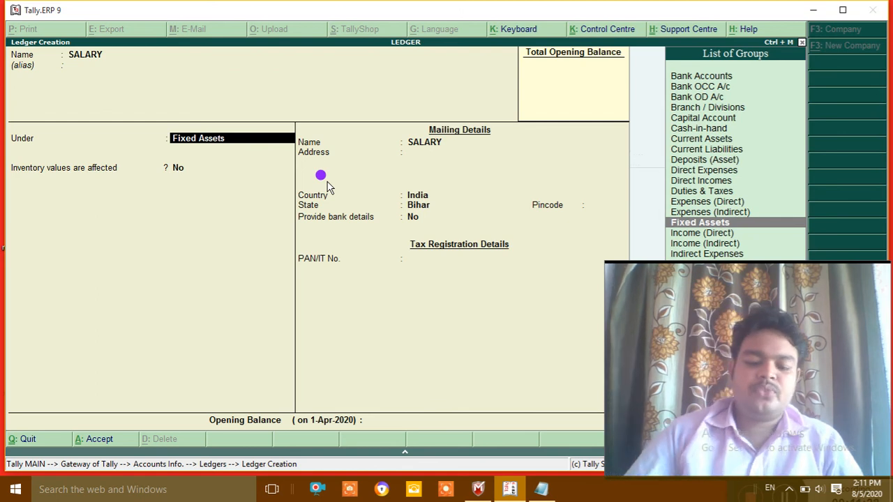
Step: Set SALARY's group to Indirect Expenses and save the ledger
type("IN")
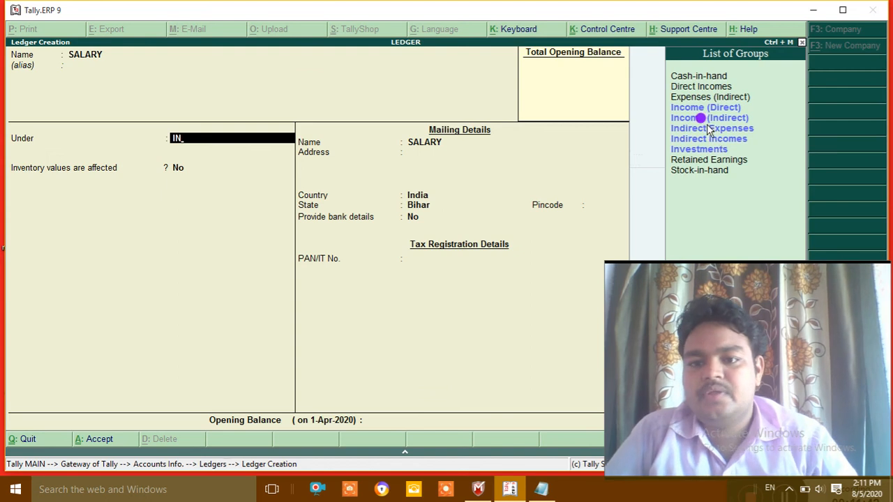
key("Down")
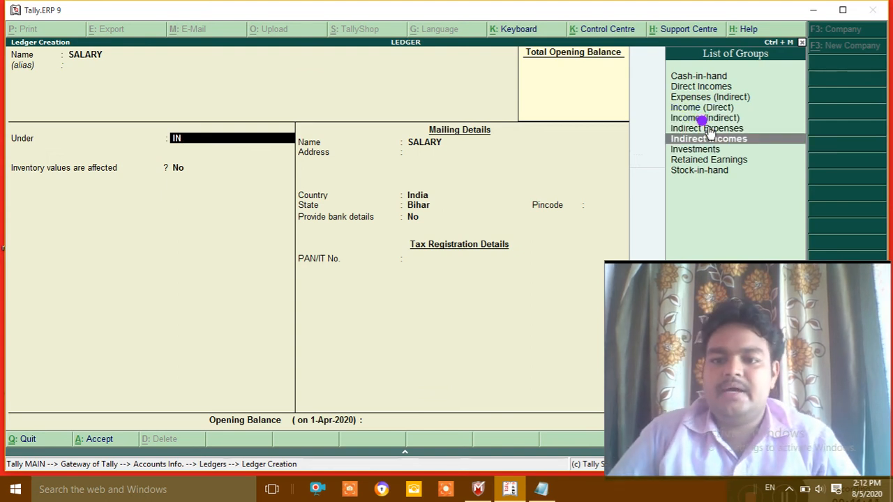
left_click(711, 131)
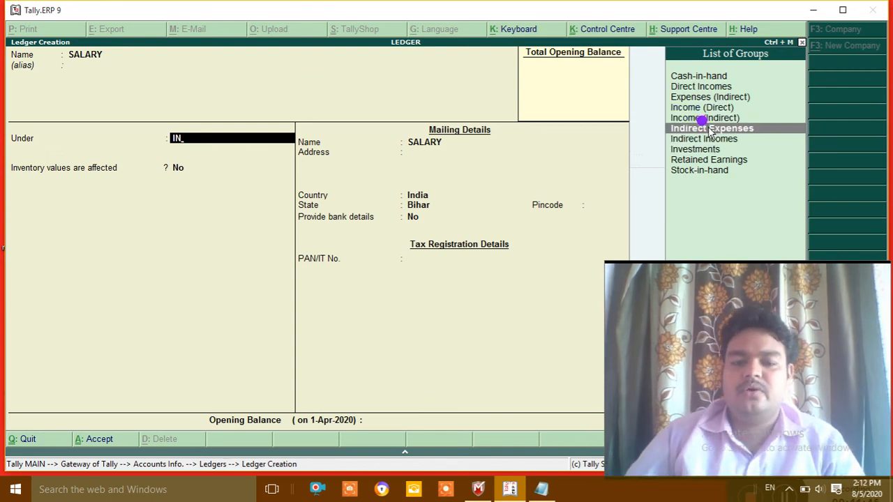
key("Return")
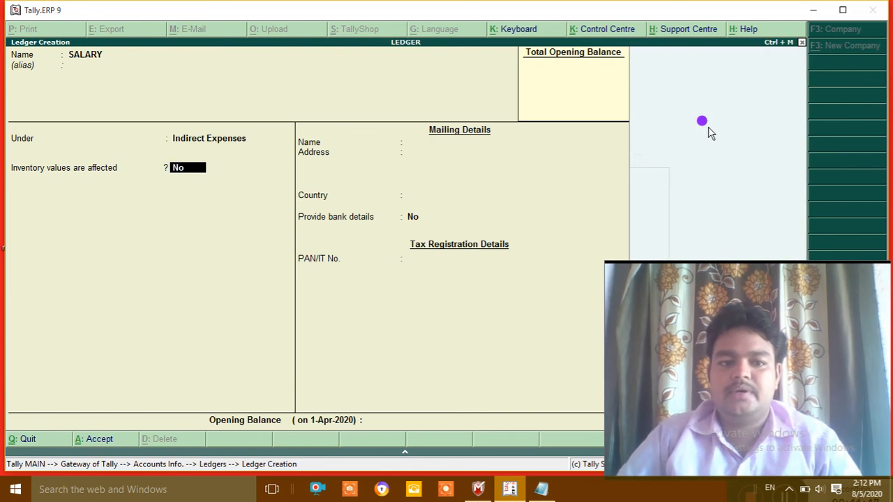
key("Return")
key("Return")
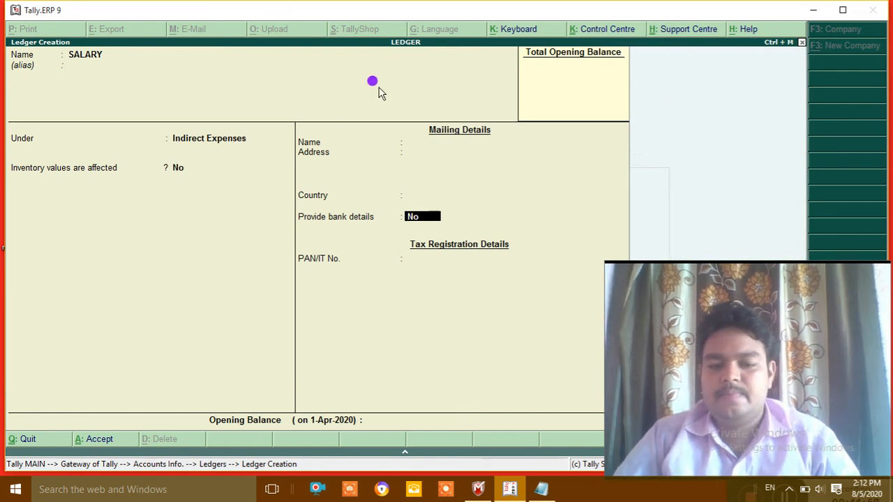
key("Return")
key("Return")
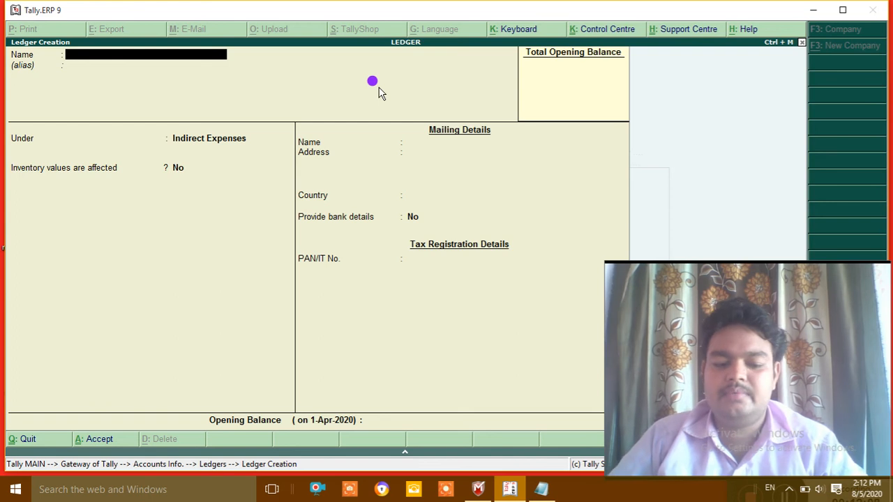
Step: Enter SALARY as another ledger name, triggering the 'Name already exists' error
type("SA")
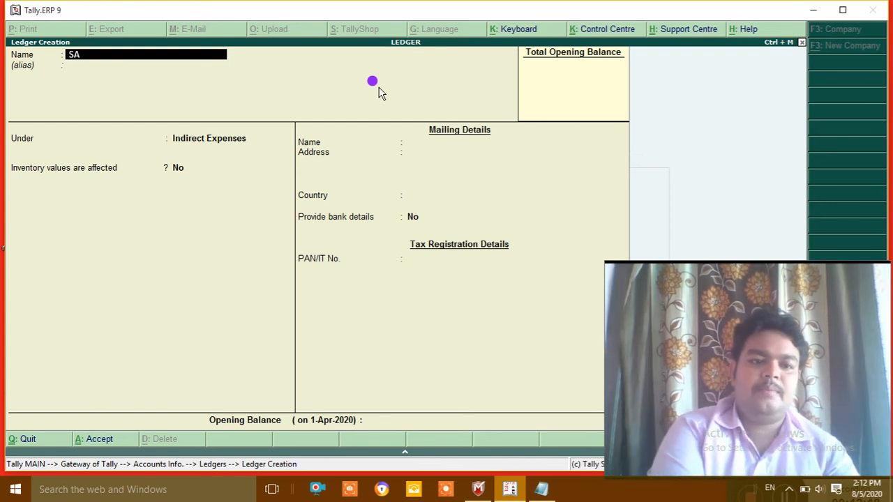
type("LARY")
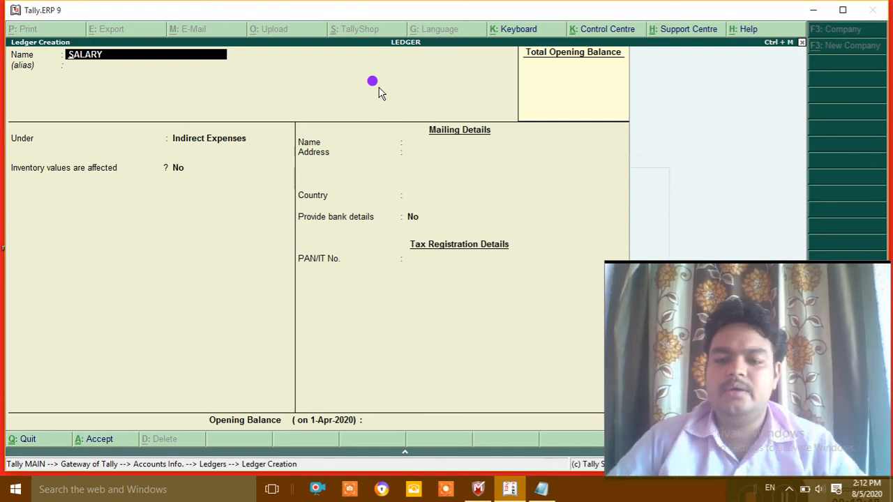
left_click_drag(749, 362, 503, 357)
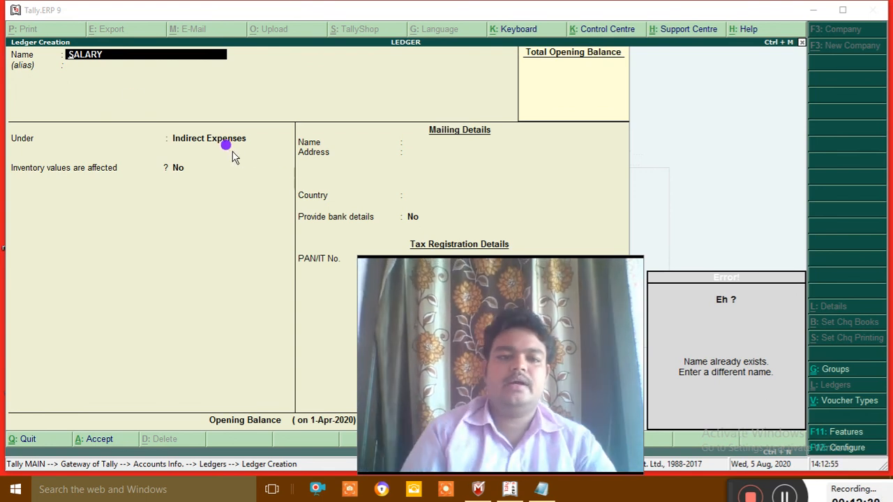
Step: Rename it COMMISION, keep Indirect Expenses as its group, and save the ledger
left_click(112, 53)
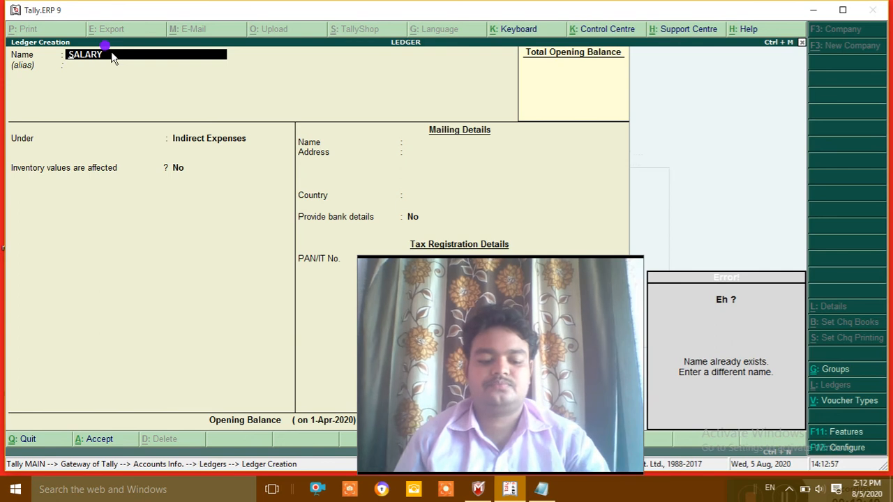
type("COMM")
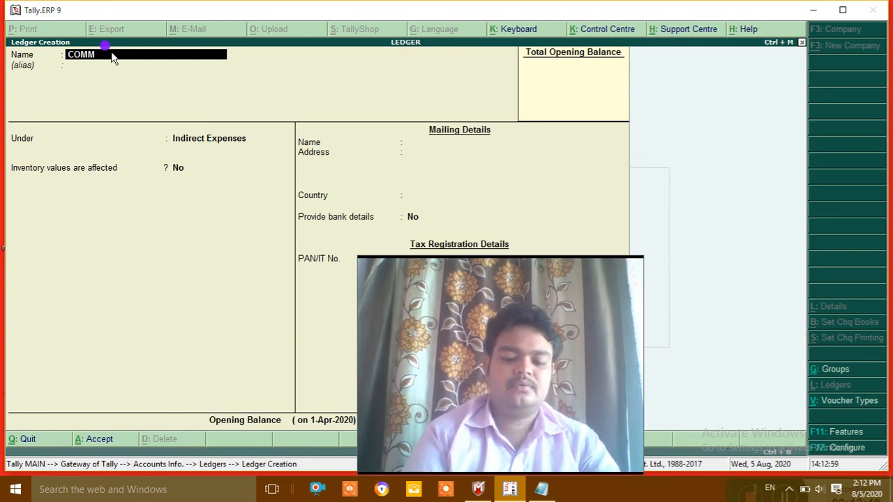
type("ISION")
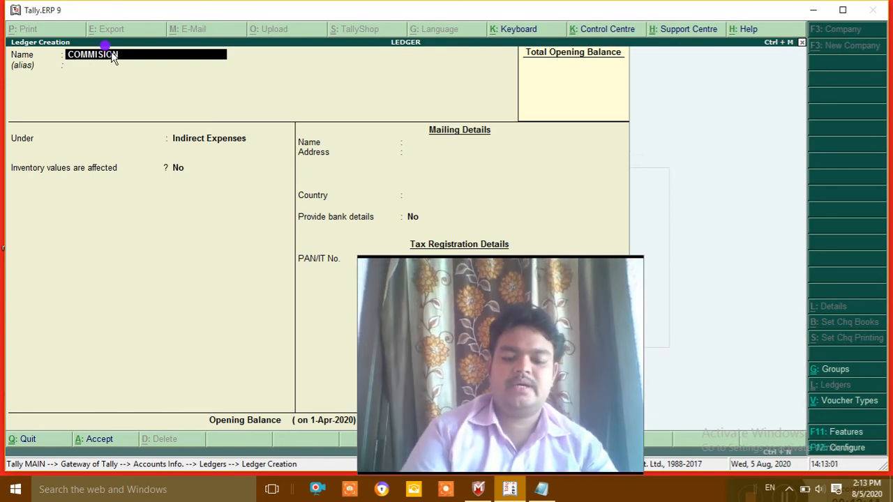
key("Return")
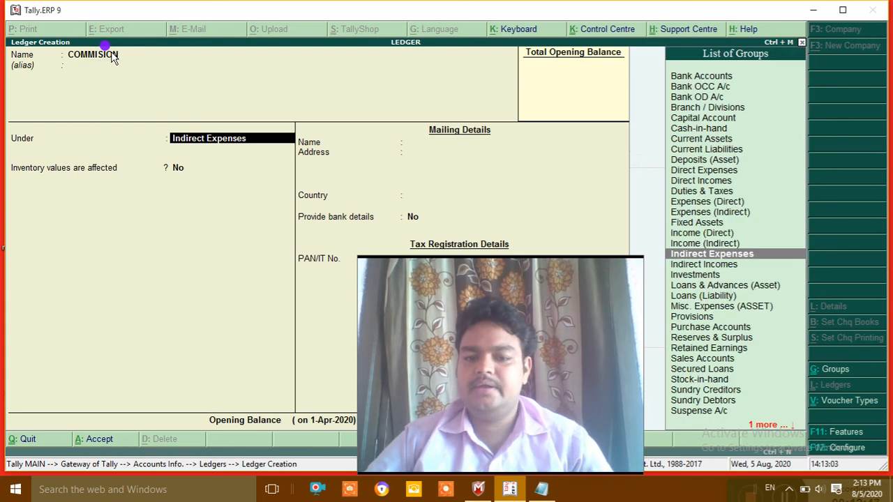
key("Return")
key("Return")
key("Return")
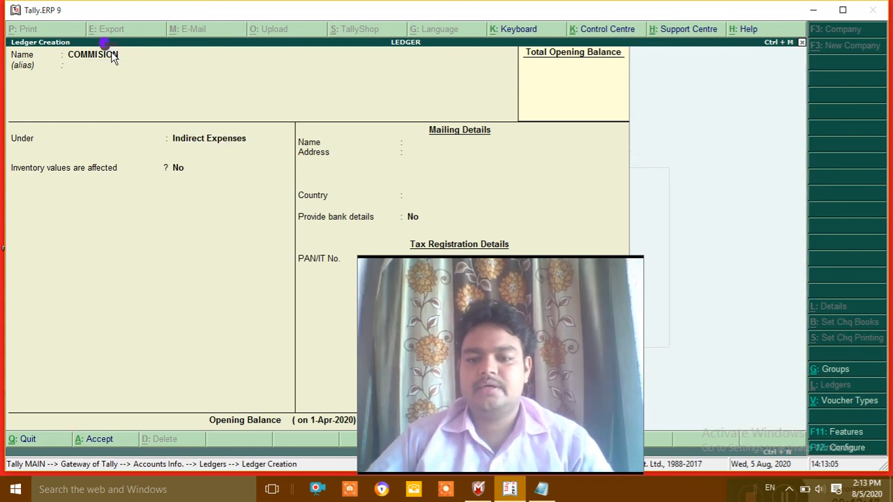
key("Return")
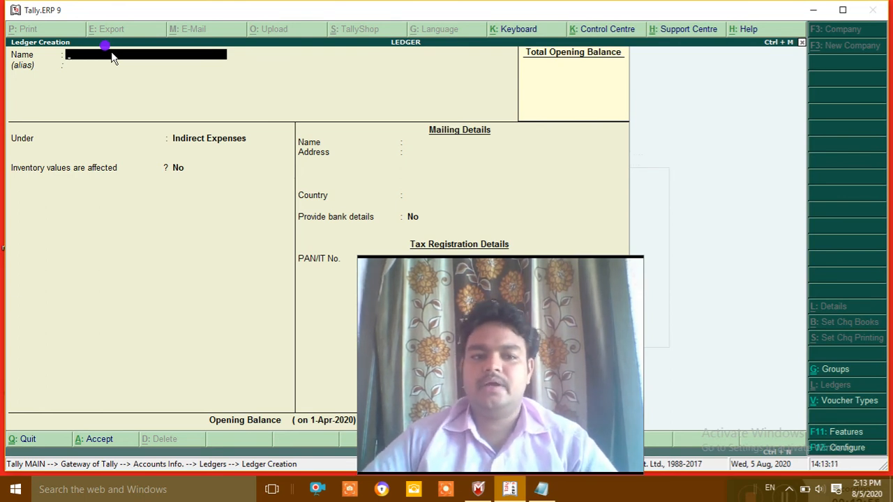
Step: Name the new ledger SBI BANK AC, enter the bank account number as its alias, and move to Under
type("SB")
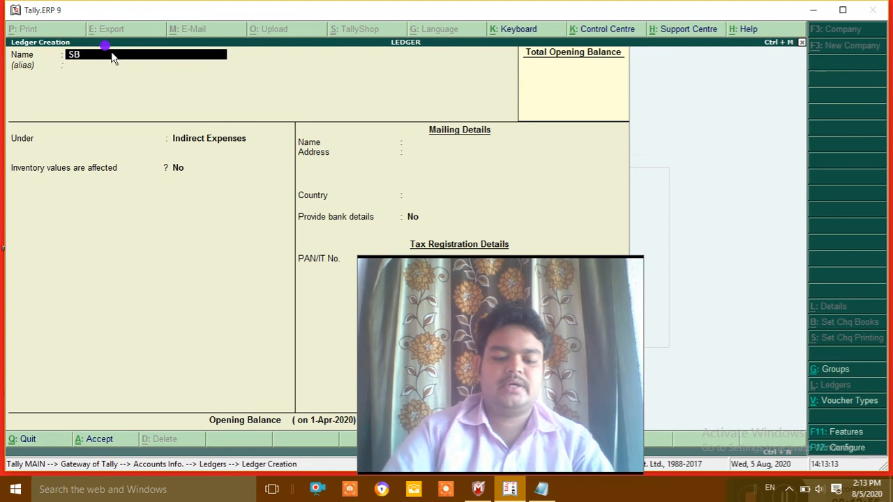
type("I B")
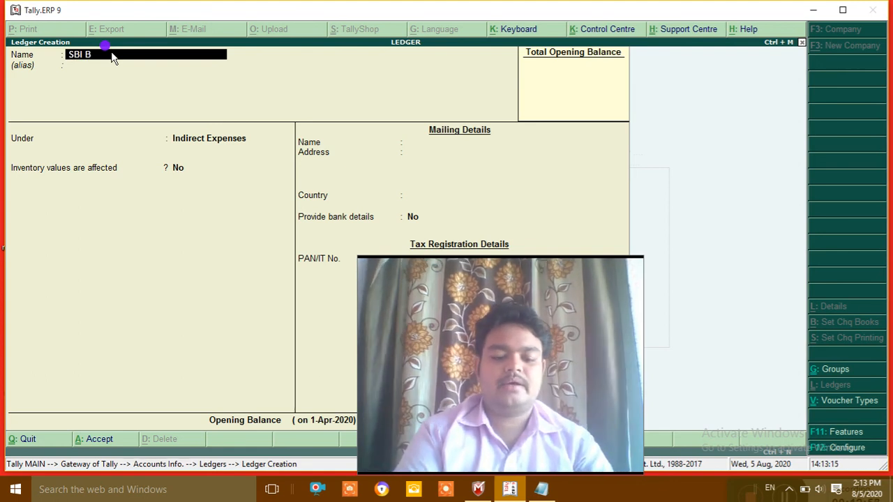
type("ANK")
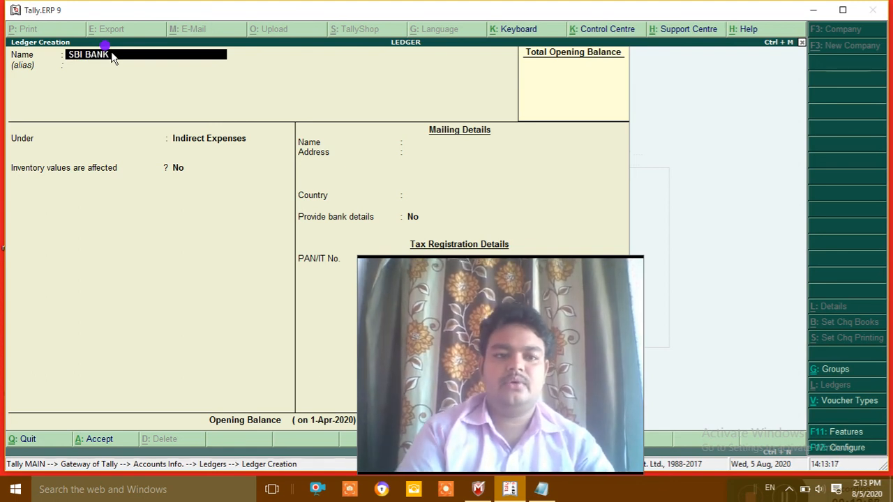
type(" AC")
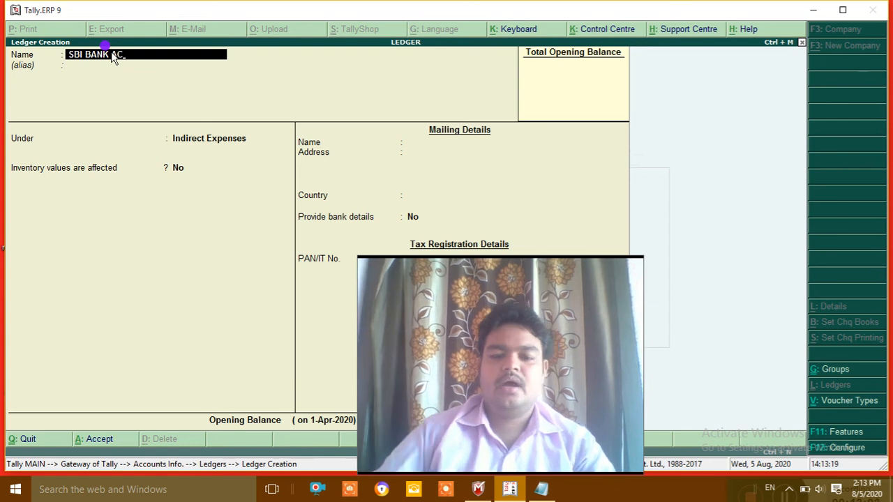
key("Return")
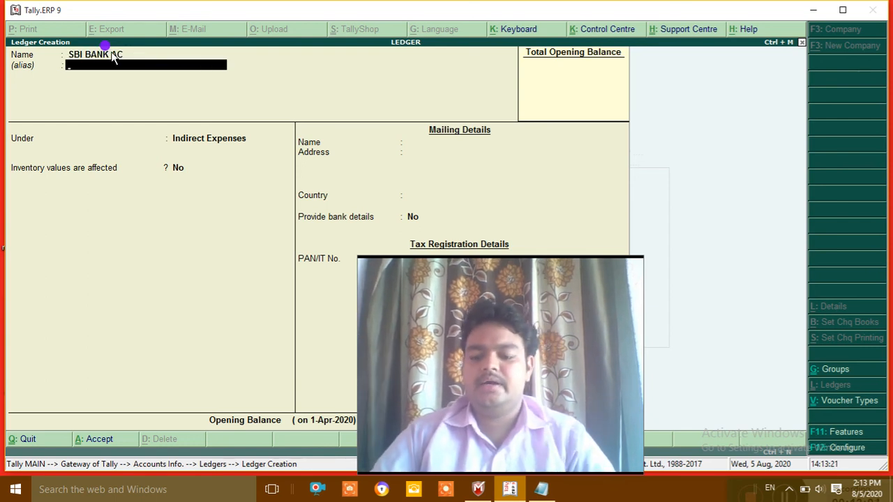
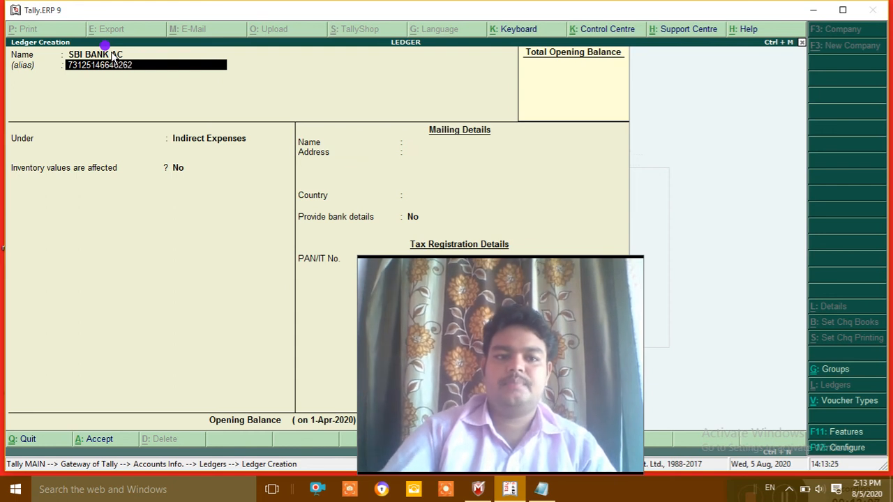
key("Return")
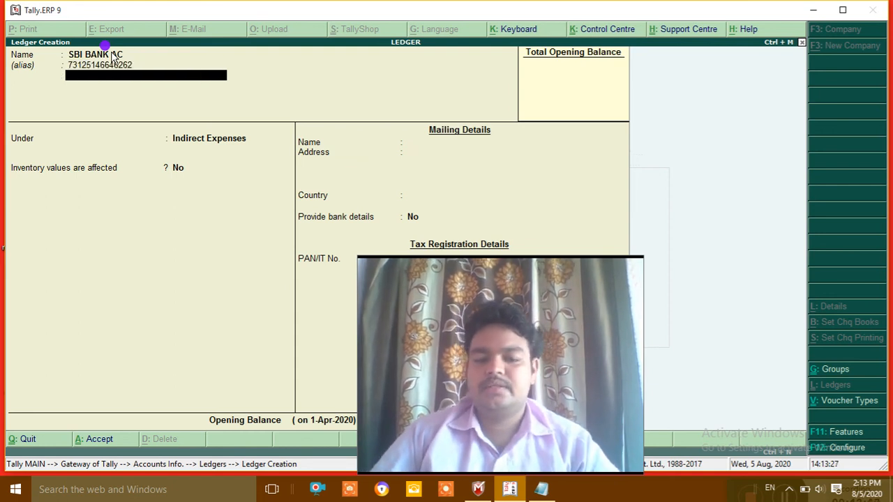
key("Return")
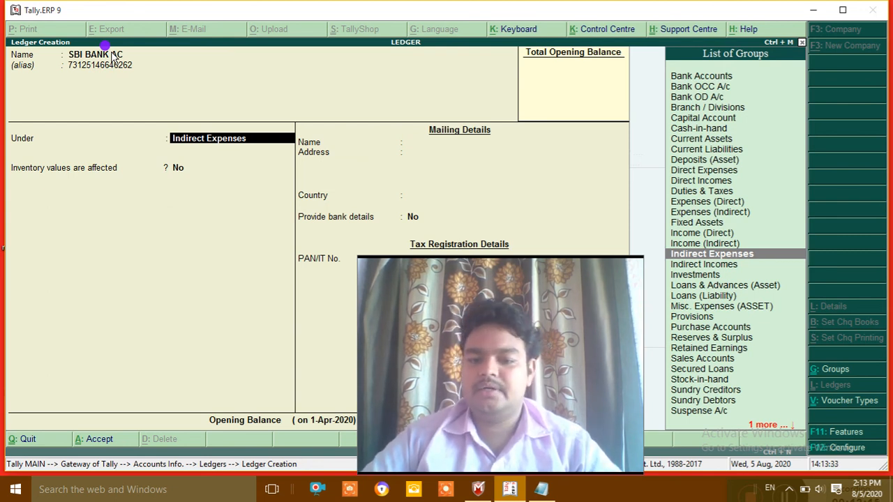
Step: Place the ledger under Bank Accounts and enter its bank account number
type("BA")
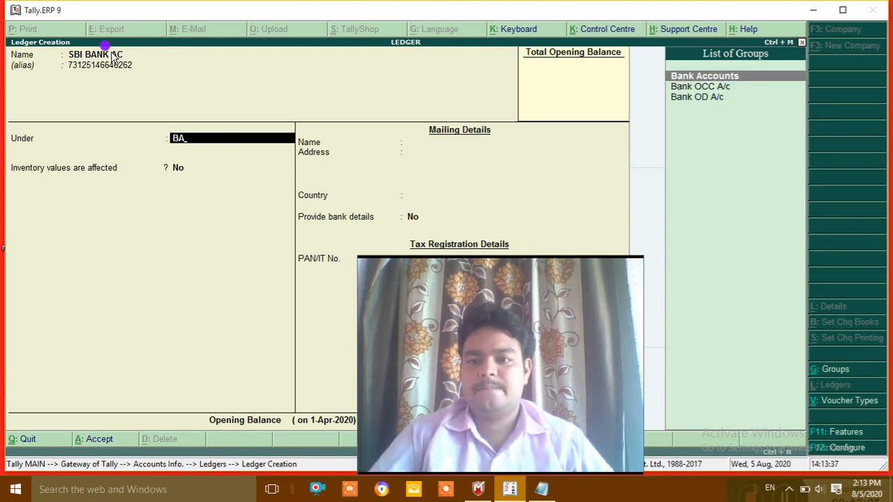
key("Return")
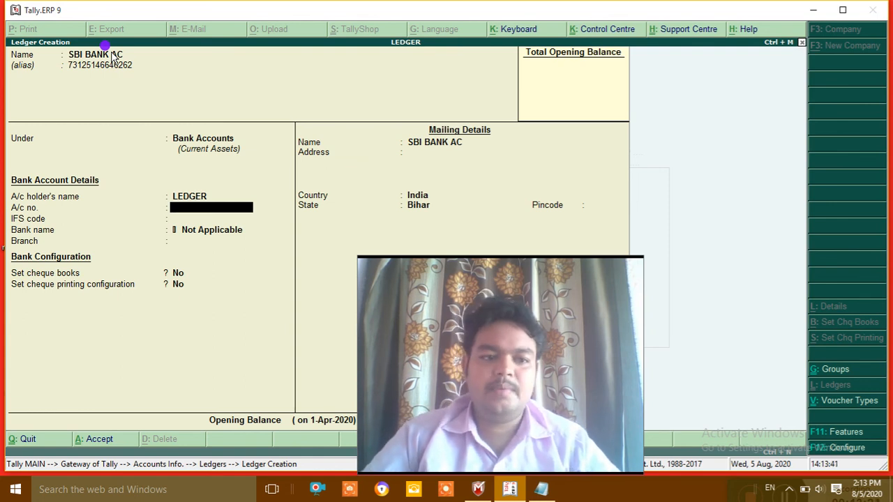
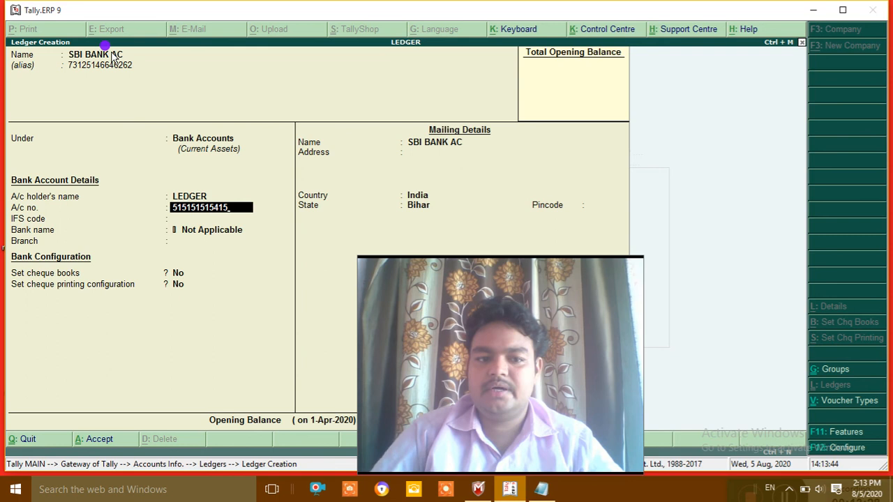
key("Return")
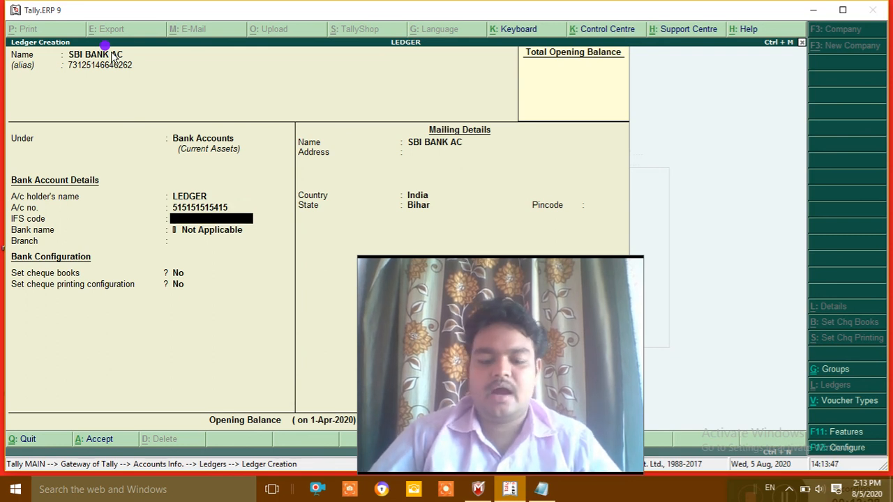
Step: Leave IFS code and branch blank, cheque book at No, and keep the prefilled mailing country and state
key("Return")
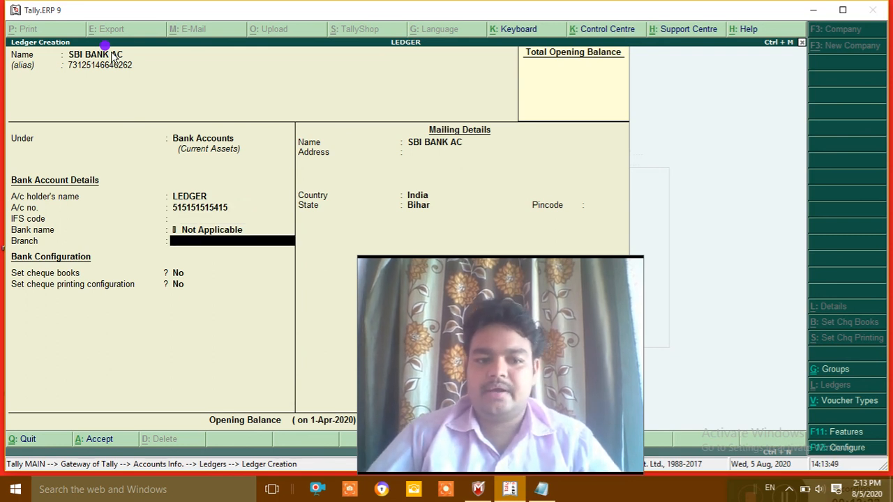
key("Return")
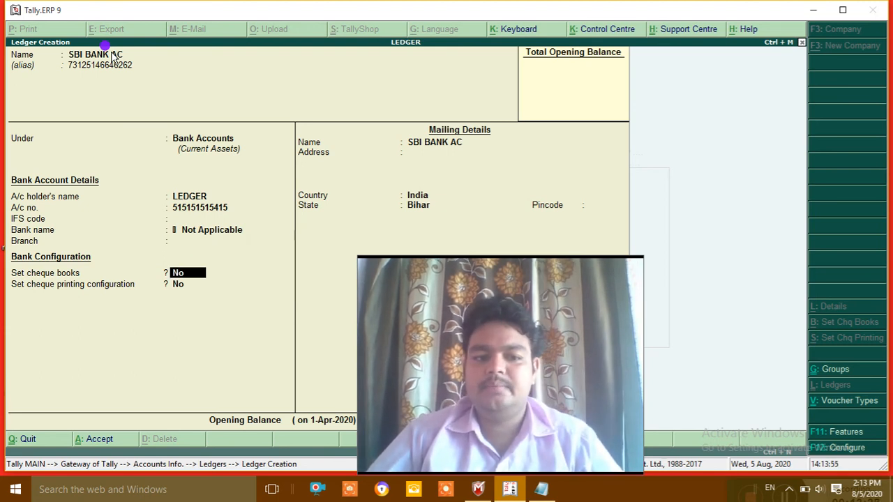
key("Return")
key("Return")
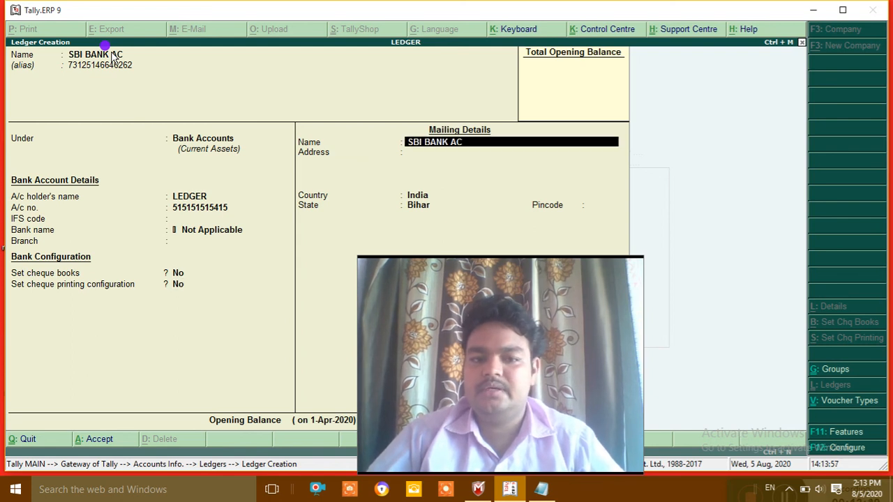
key("Return")
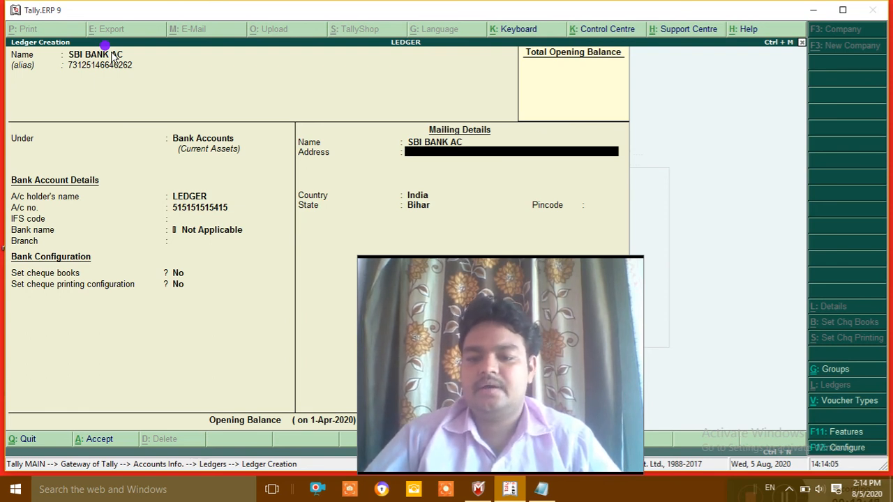
key("Return")
key("Return")
key("Return")
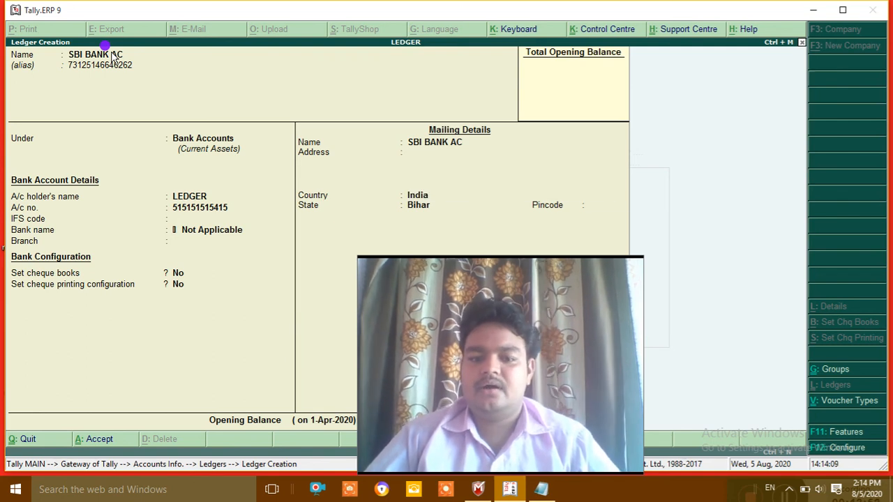
Step: Save the SBI BANK AC ledger with Ctrl+A
key("ctrl+a")
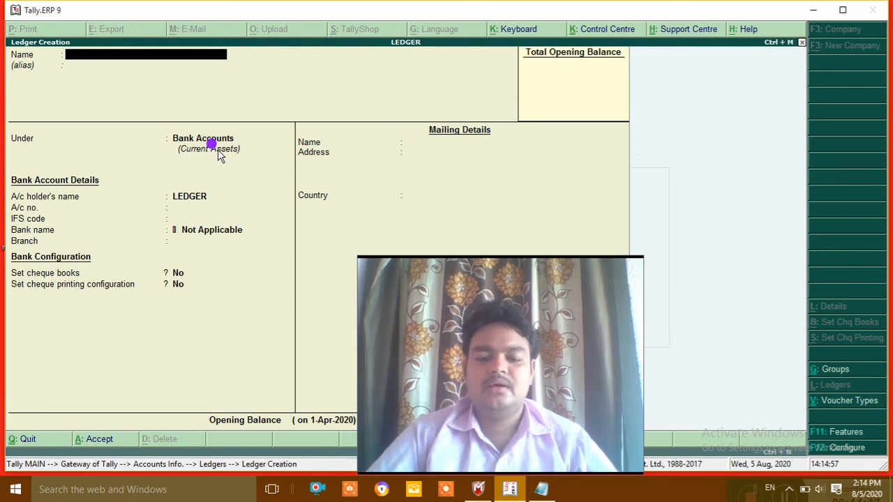
Step: Start a ledger named P under Fixed Assets, then discard it without saving
type("P")
key("Return")
key("Return")
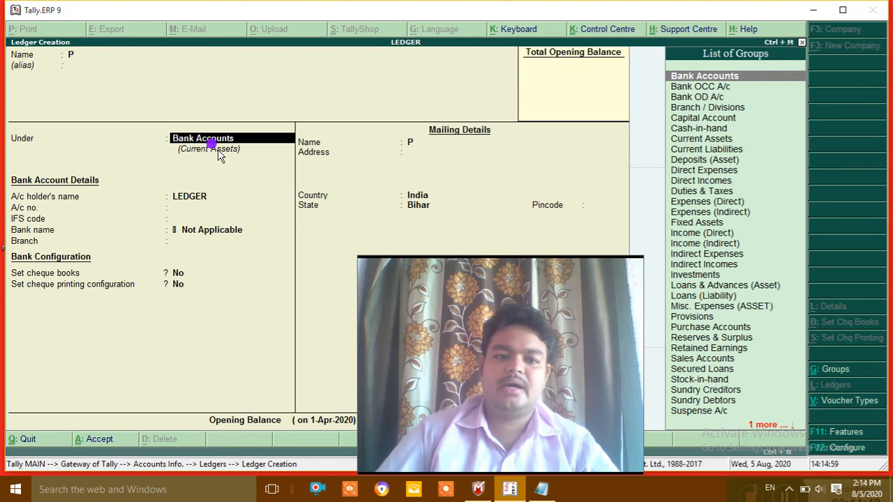
type("F")
key("Return")
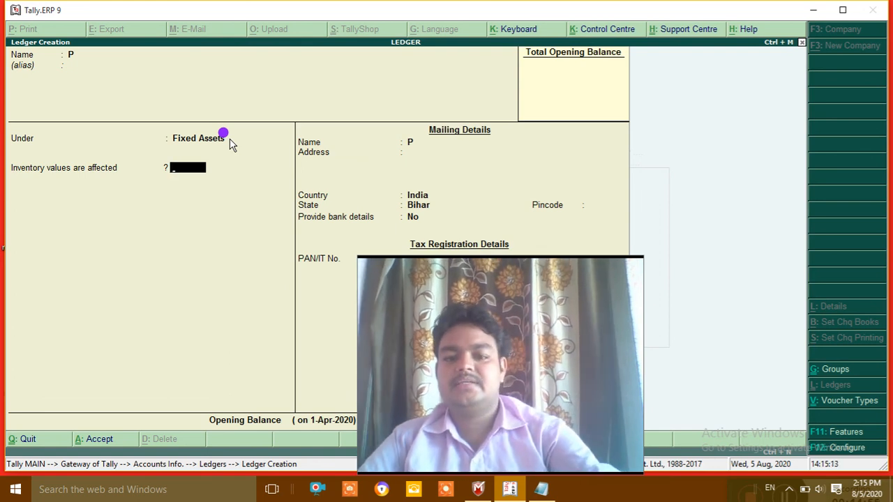
key("Escape")
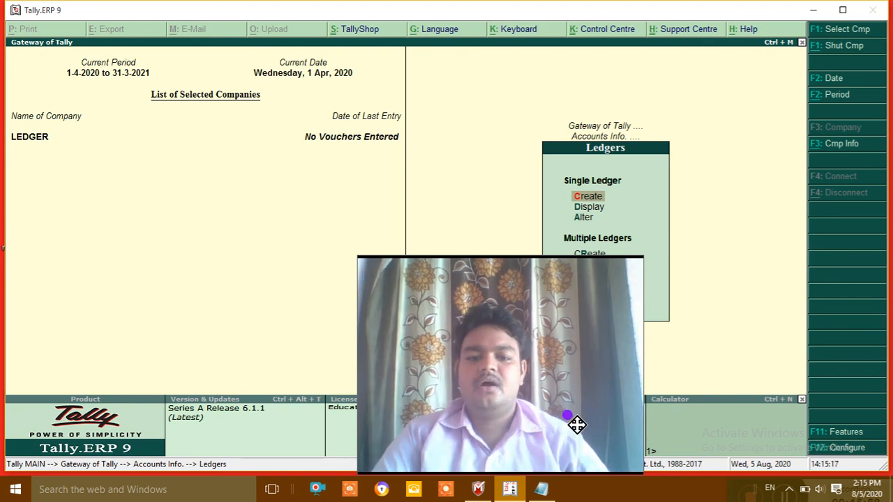
left_click_drag(574, 423, 821, 414)
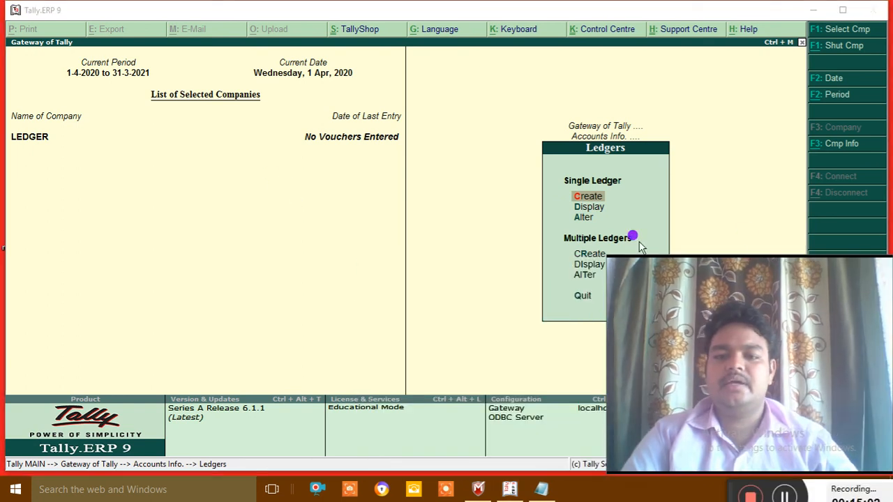
left_click(591, 206)
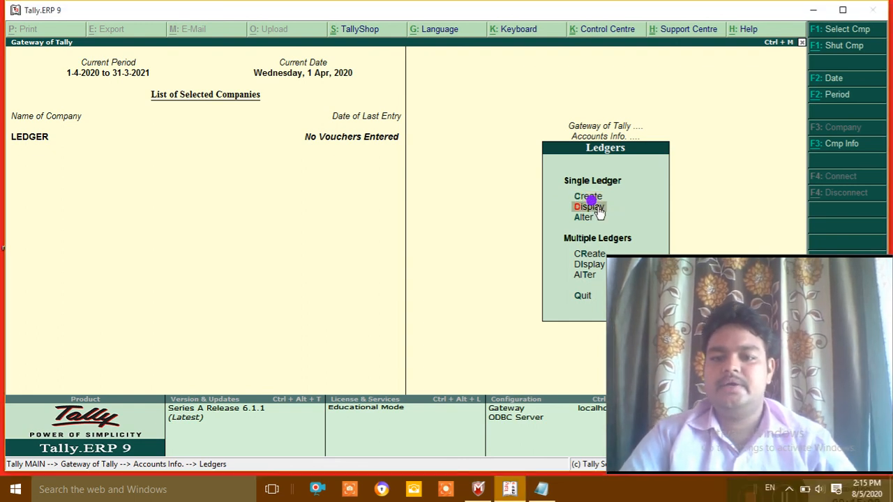
left_click(598, 208)
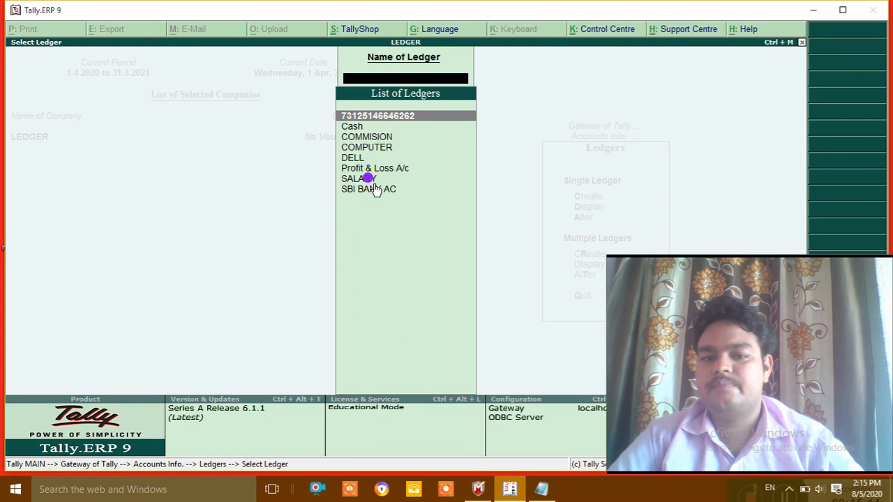
left_click(400, 119)
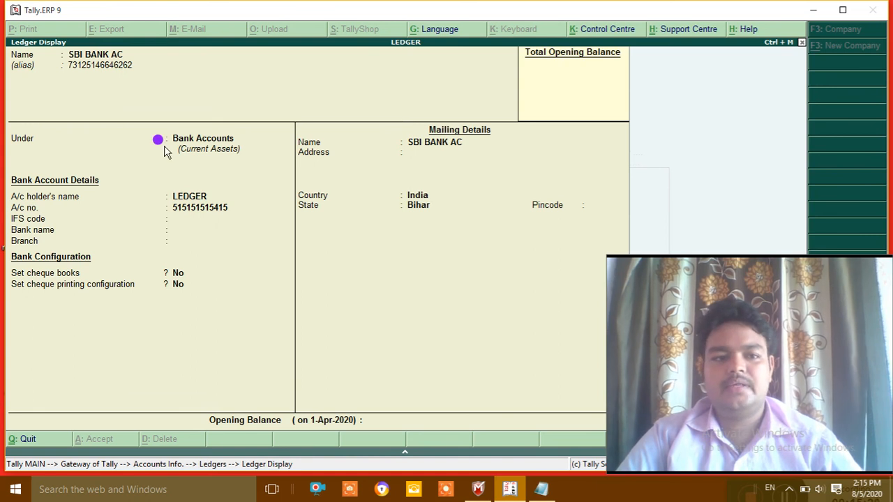
key("Escape")
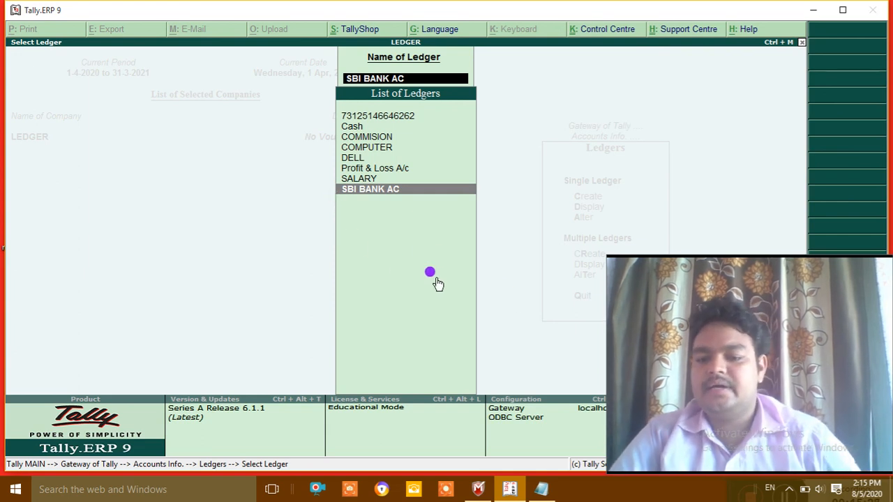
key("Escape")
key("Escape")
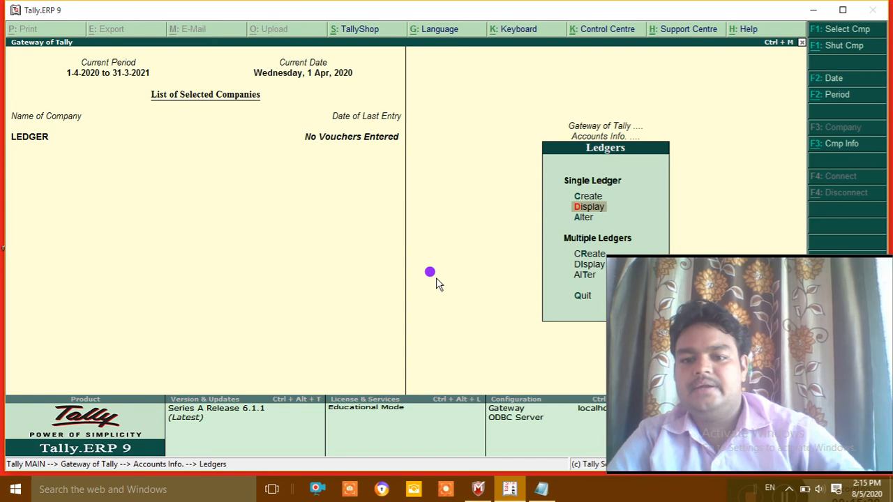
key("Down")
Step: Open SBI BANK AC in Alter mode, delete it with Alt+D, and confirm Yes
key("Return")
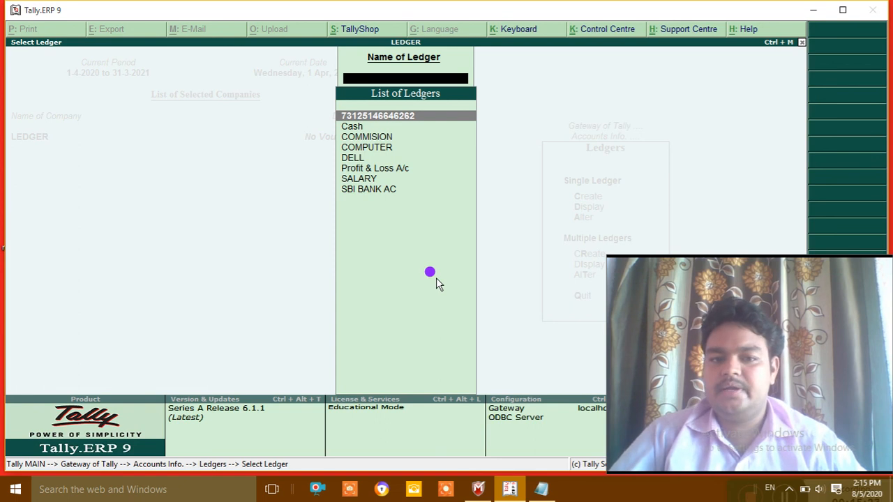
key("Return")
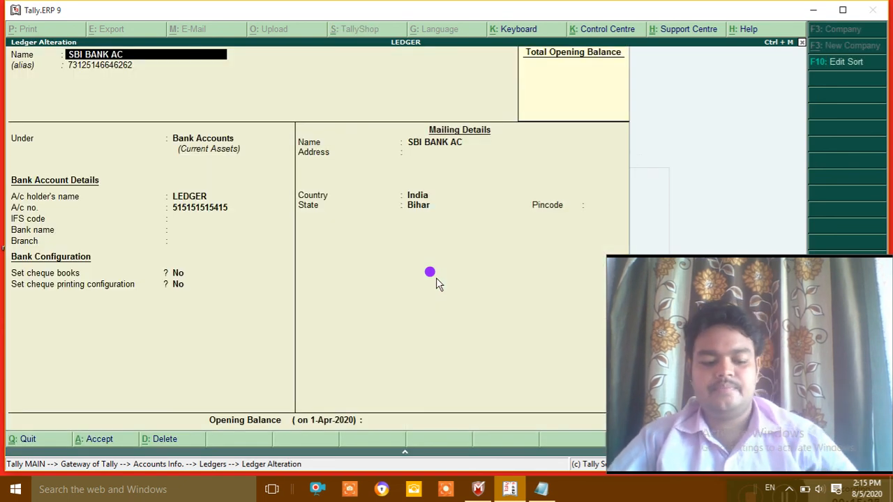
key("alt+d")
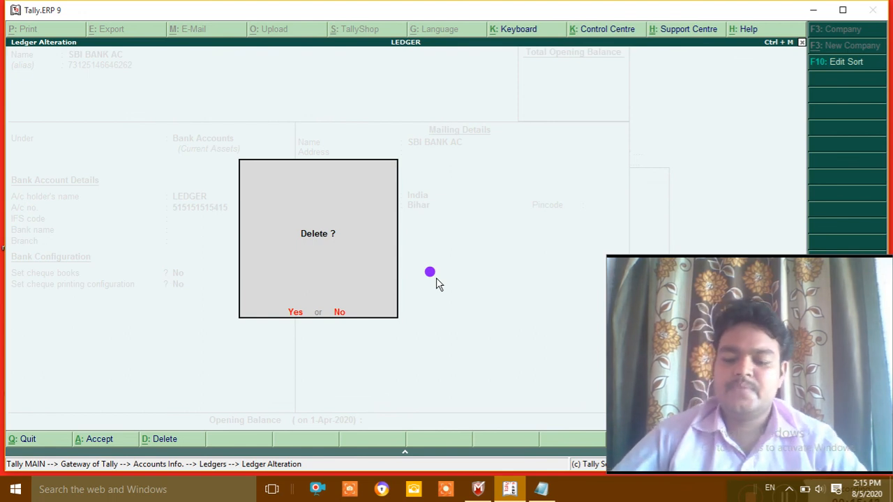
left_click(293, 313)
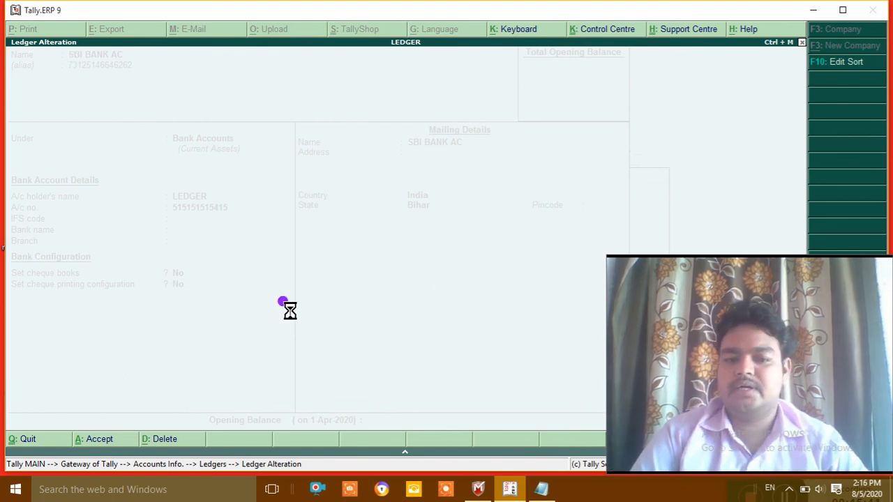